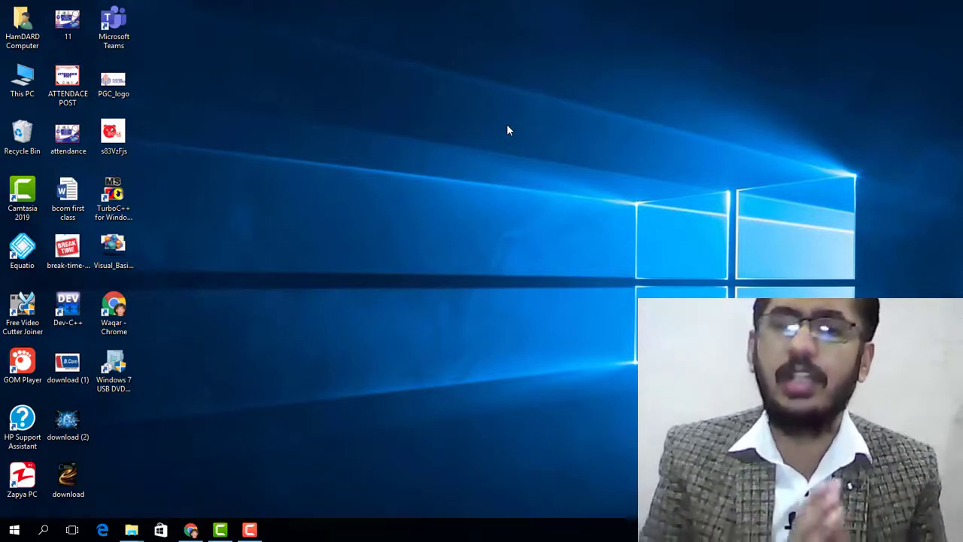
Launch Microsoft Office Access 2003, open the recent db5 database despite the security warning, and dismiss the activation wizard
{"action": "left_click", "coordinate": [14, 530]}
{"action": "type", "text": "acc"}
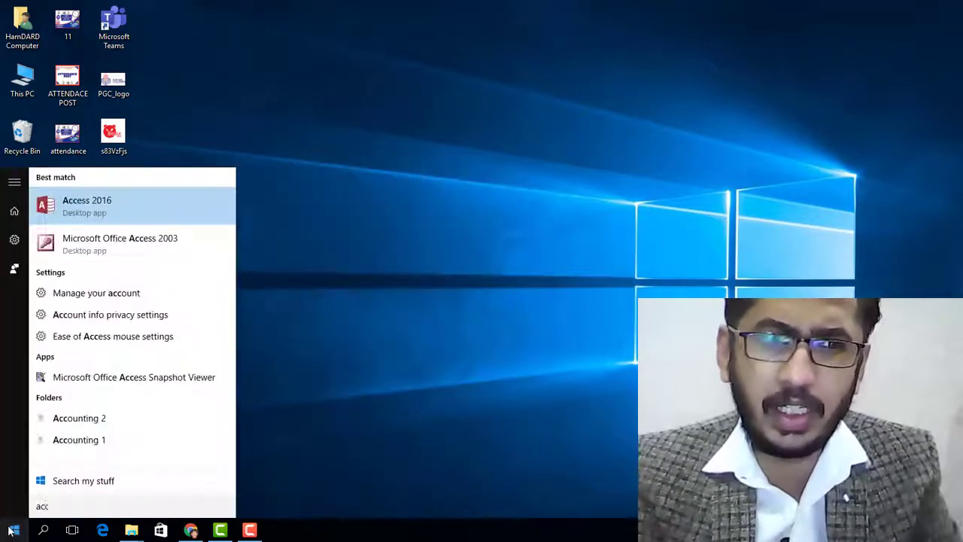
{"action": "left_click", "coordinate": [158, 248]}
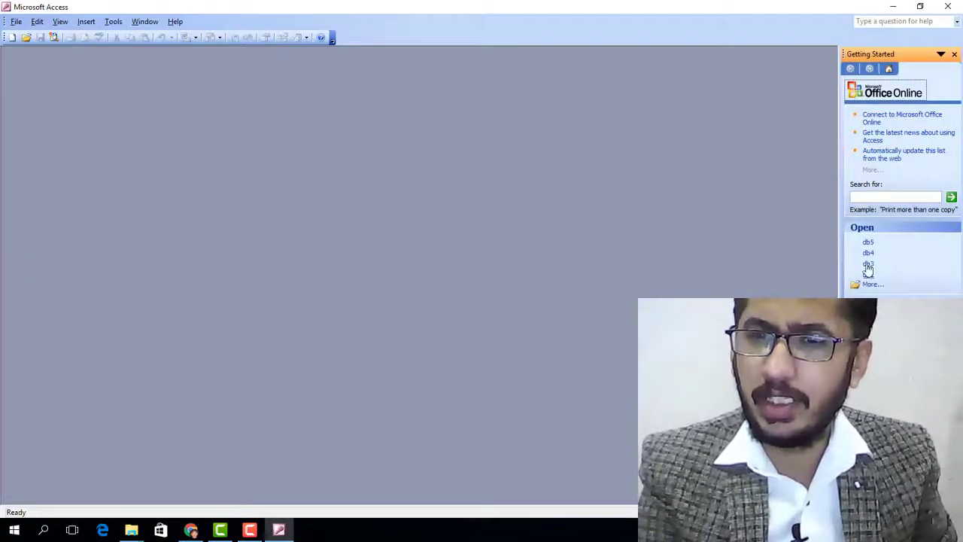
{"action": "left_click", "coordinate": [869, 243]}
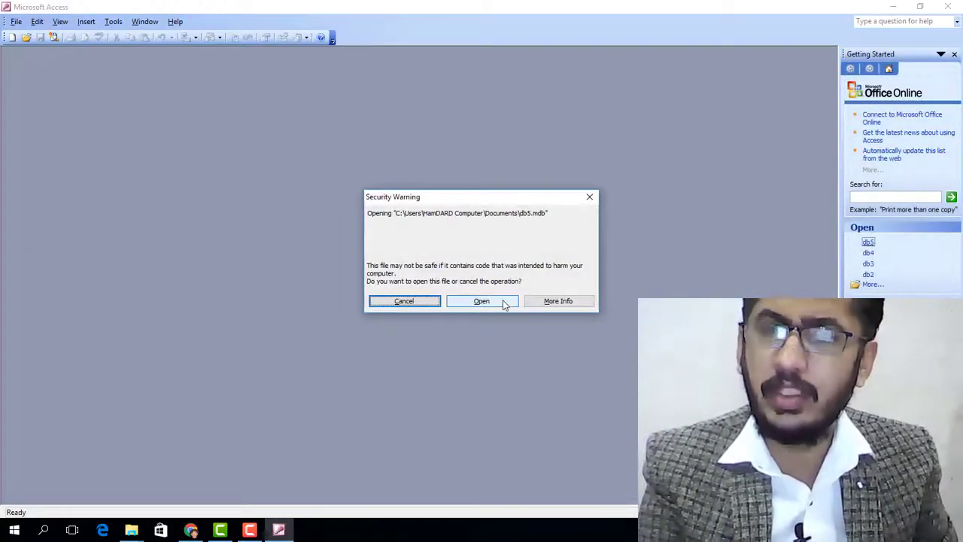
{"action": "left_click", "coordinate": [503, 301]}
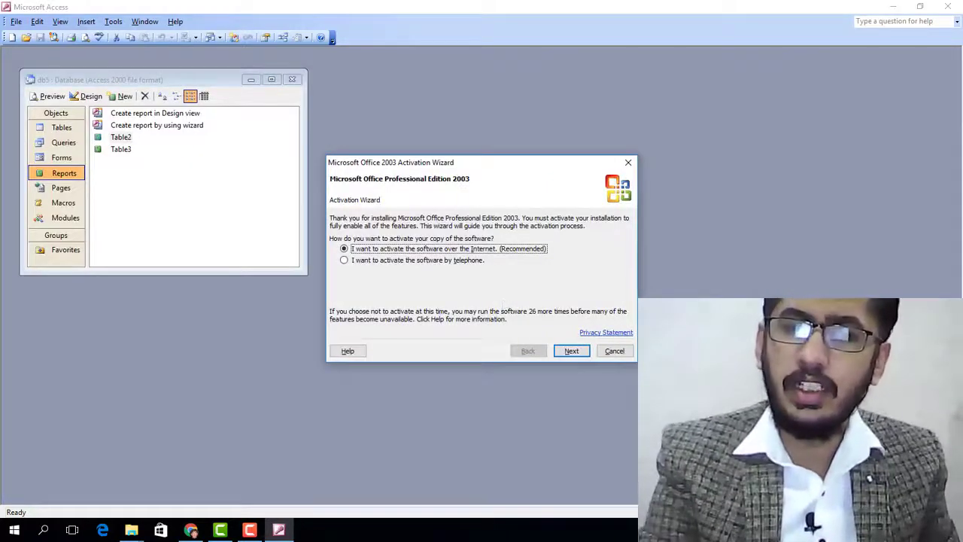
{"action": "left_click", "coordinate": [615, 351]}
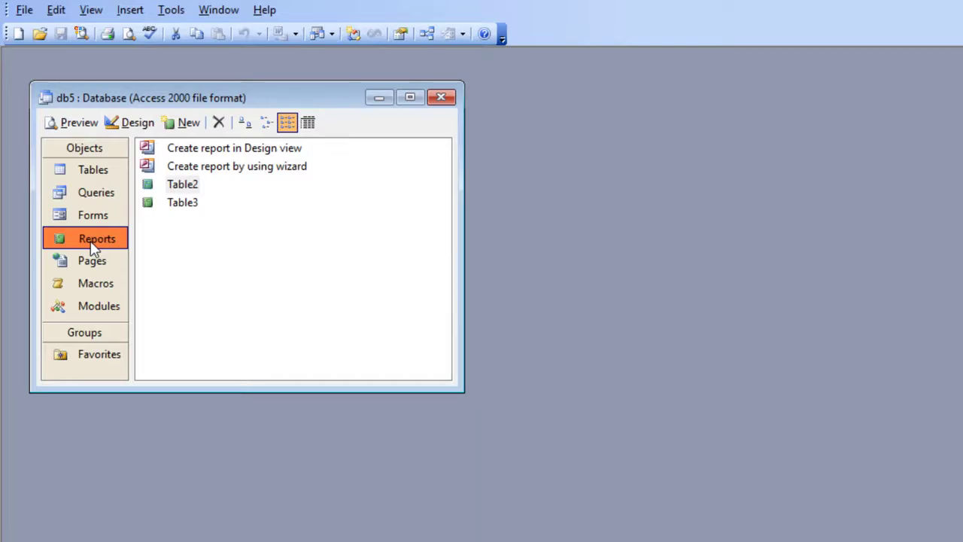
Start a new report with the Report Wizard, using Table2 as its data source
{"action": "left_click", "coordinate": [181, 124]}
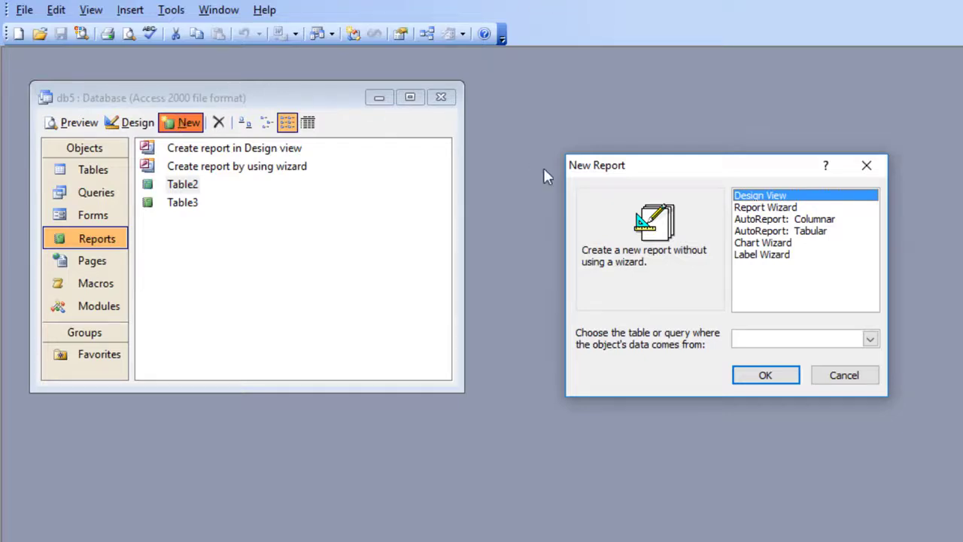
{"action": "left_click", "coordinate": [756, 209]}
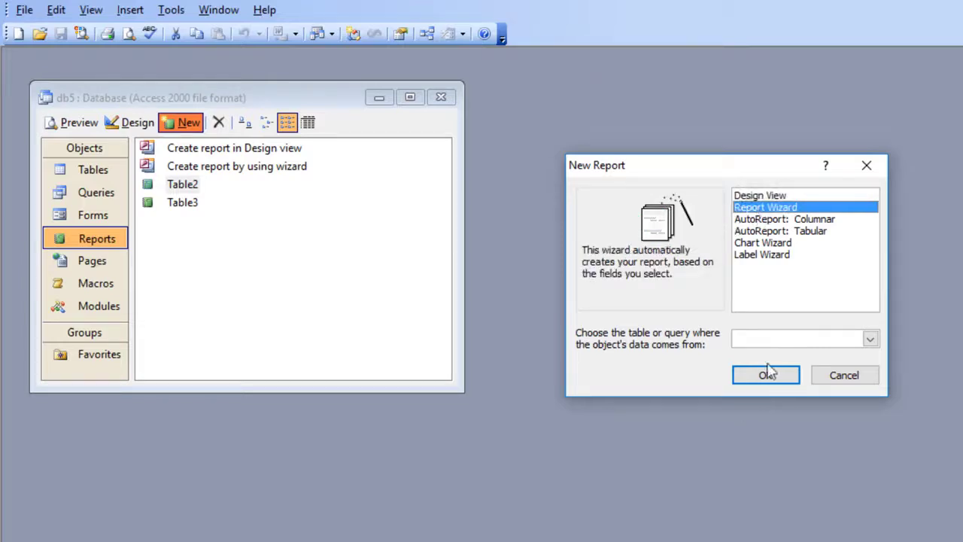
{"action": "left_click", "coordinate": [870, 339]}
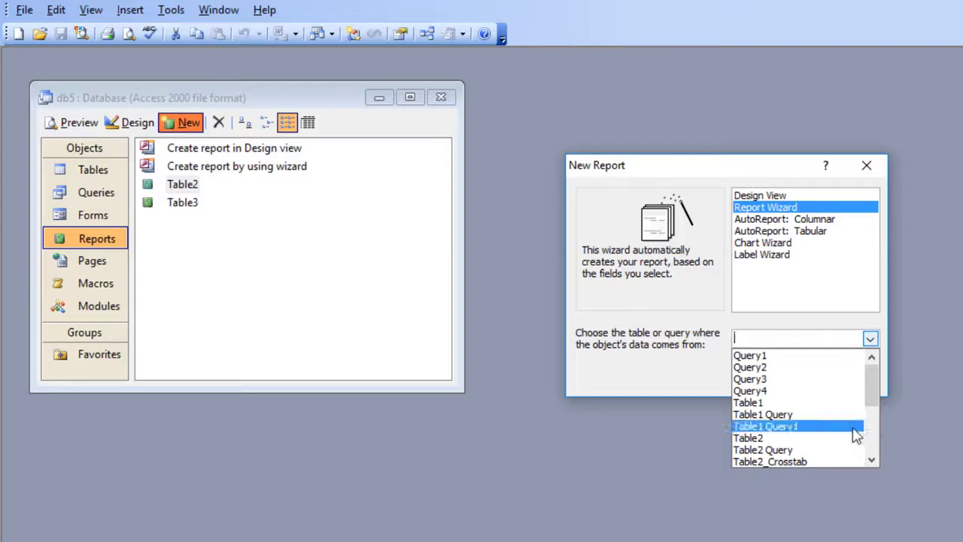
{"action": "left_click", "coordinate": [798, 443]}
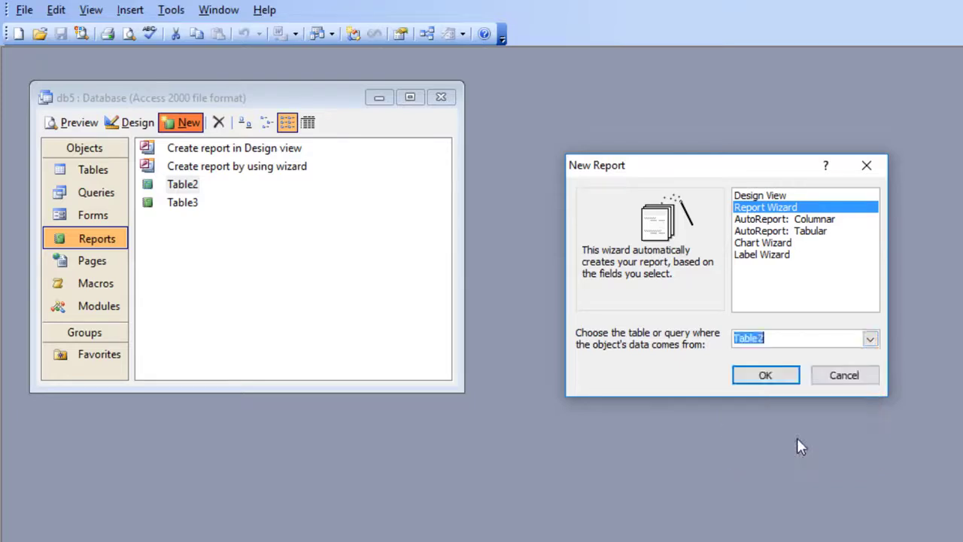
{"action": "left_click", "coordinate": [766, 375]}
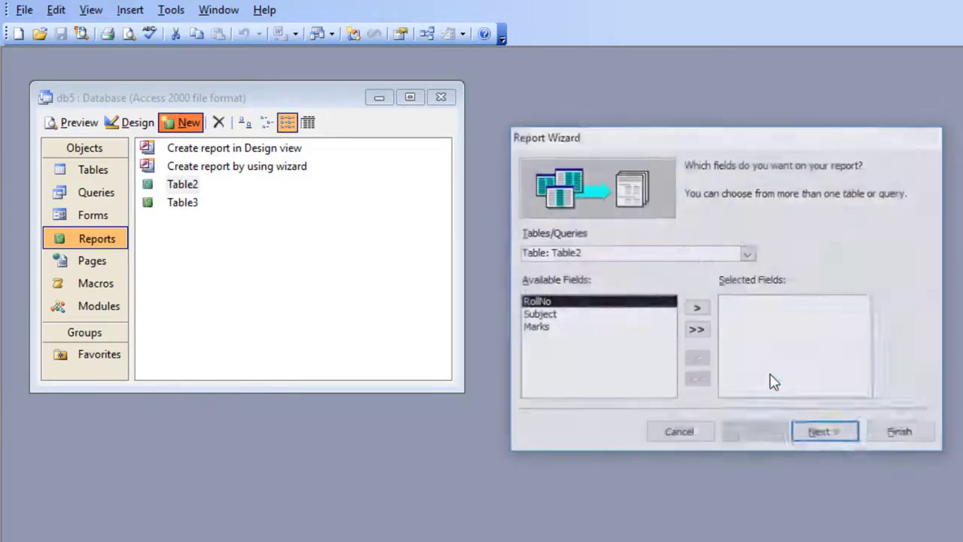
Add the RollNo, Subject and Marks fields to the report and continue to the grouping options
{"action": "left_click", "coordinate": [696, 309]}
{"action": "left_click", "coordinate": [695, 309]}
{"action": "left_click", "coordinate": [695, 308]}
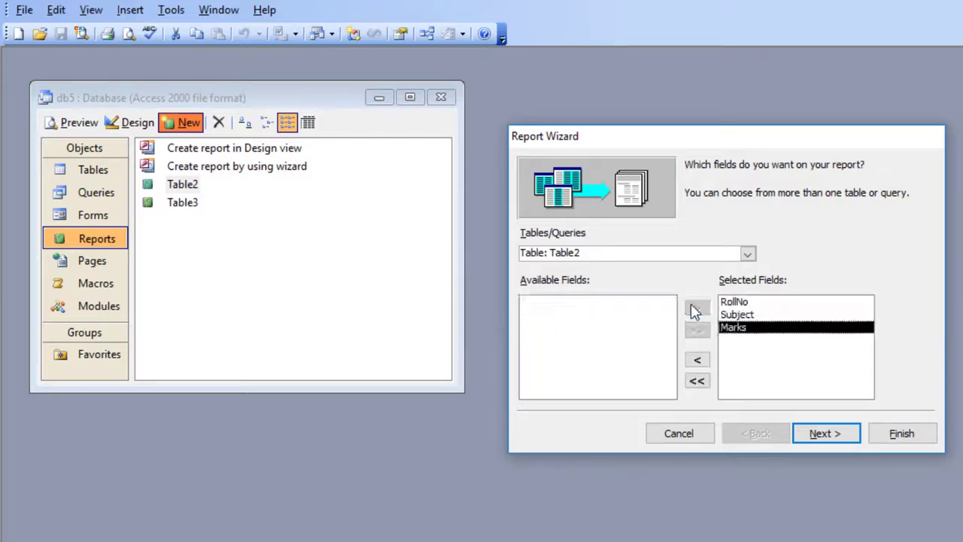
{"action": "left_click", "coordinate": [820, 443]}
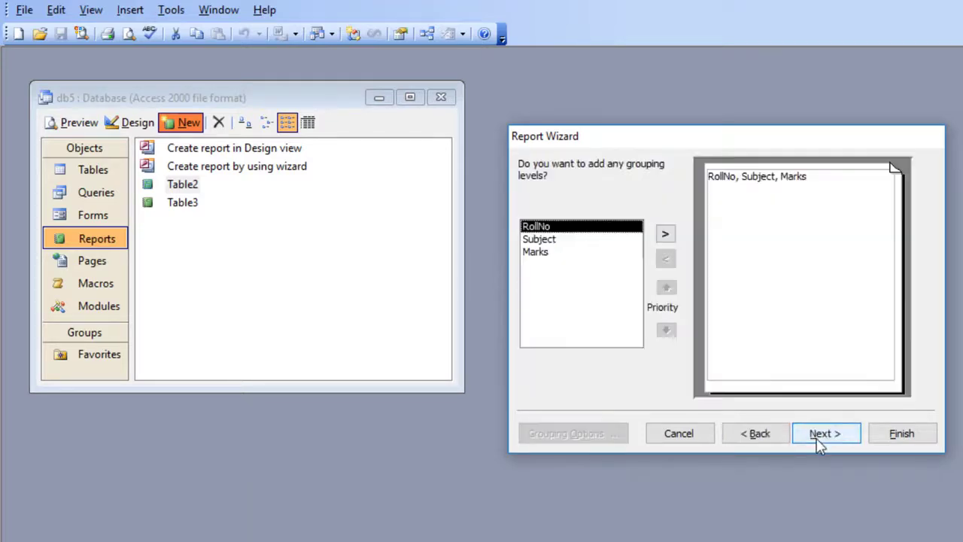
Group the report by RollNo and sort its detail records by Marks in ascending order
{"action": "left_click", "coordinate": [666, 235]}
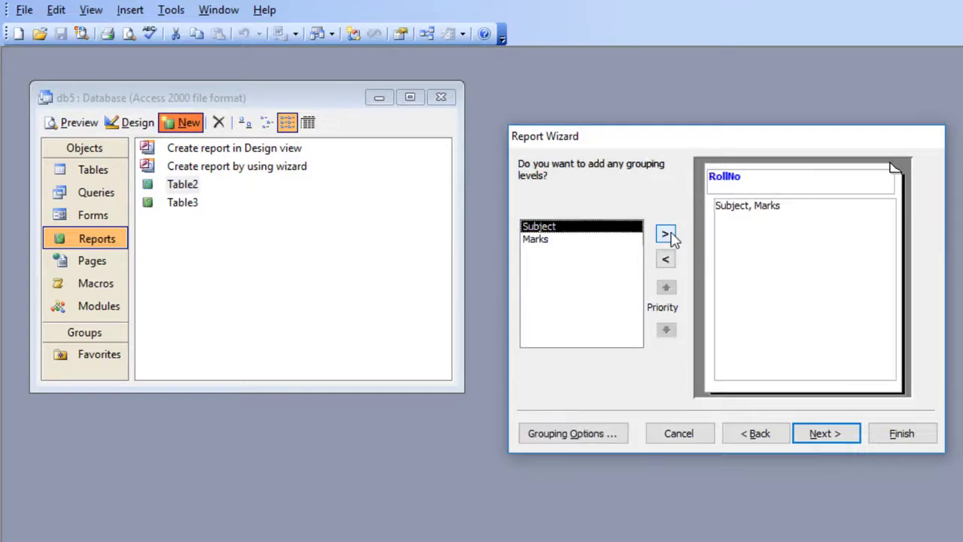
{"action": "left_click", "coordinate": [825, 436]}
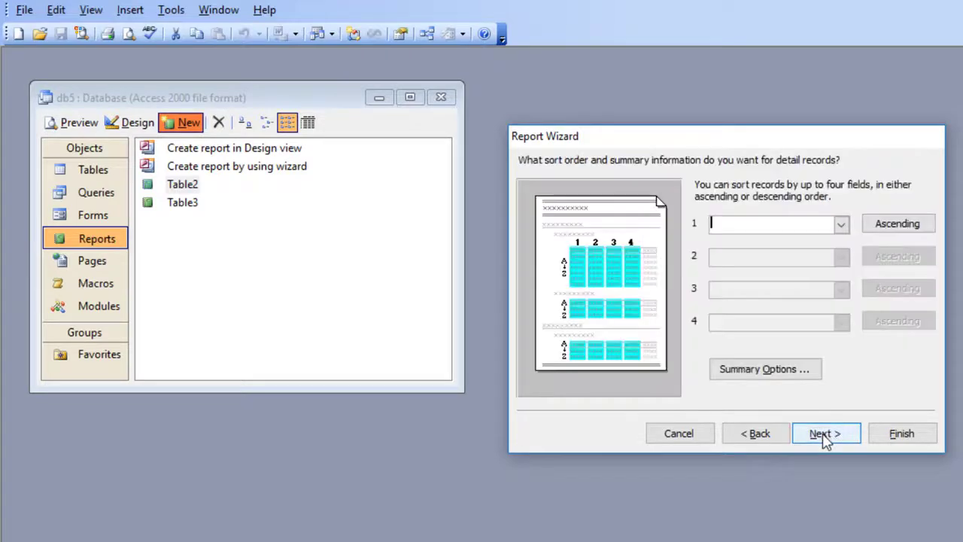
{"action": "left_click", "coordinate": [842, 224]}
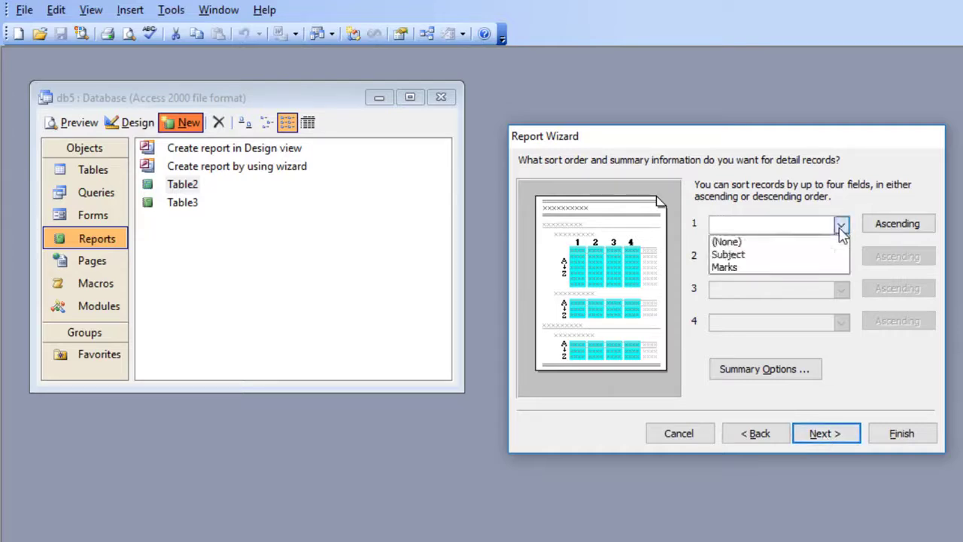
{"action": "left_click", "coordinate": [786, 269]}
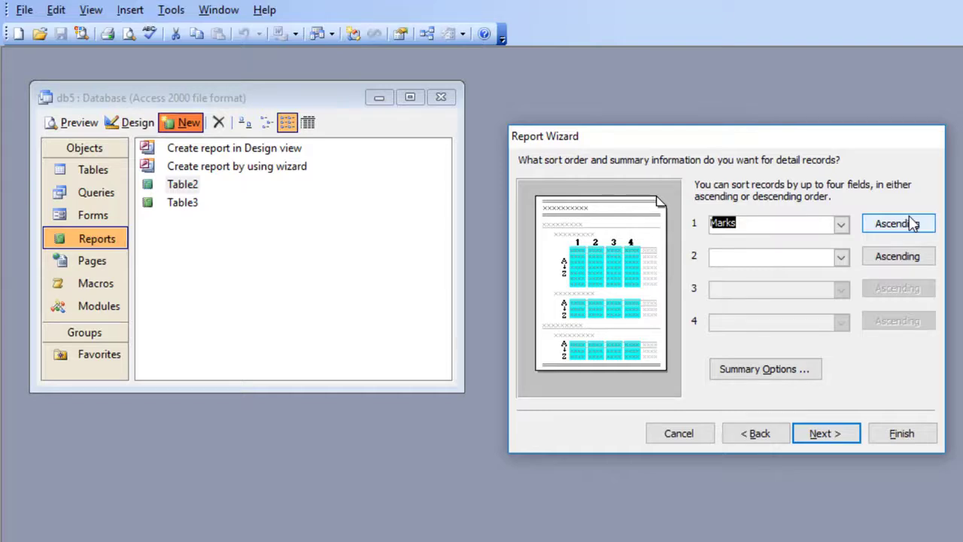
{"action": "left_click", "coordinate": [834, 442]}
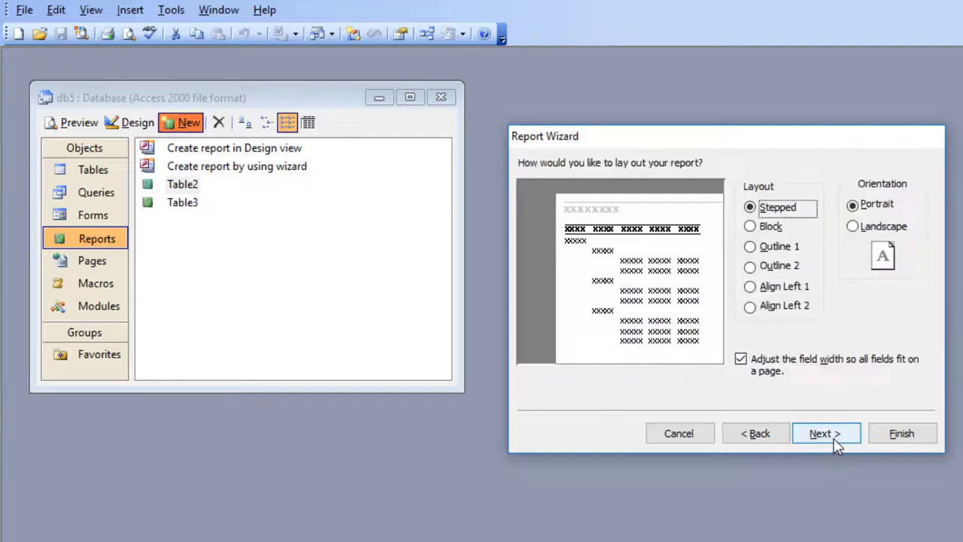
Try the Block and Outline 1 layouts, settle on Align Left 1 for the report, and continue to the style choices
{"action": "left_click", "coordinate": [771, 230]}
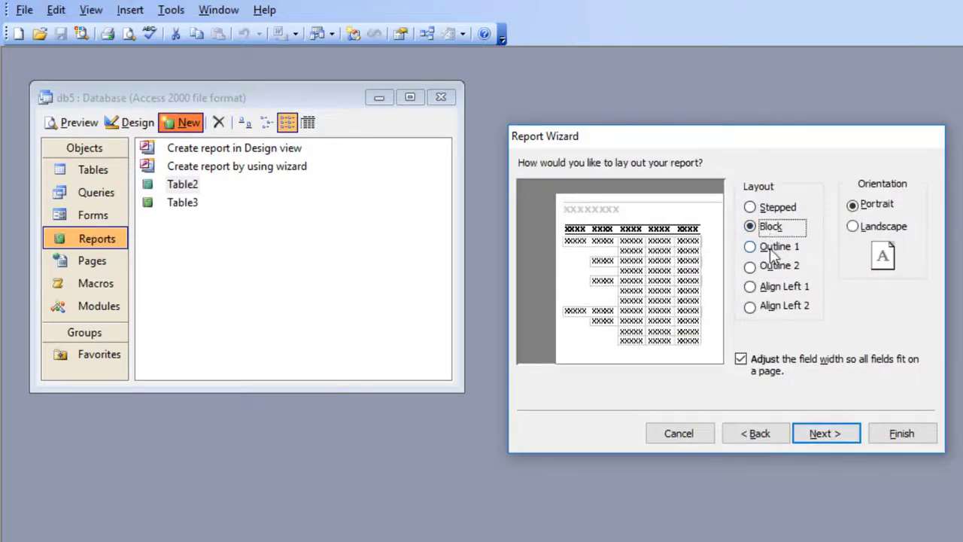
{"action": "left_click", "coordinate": [773, 253]}
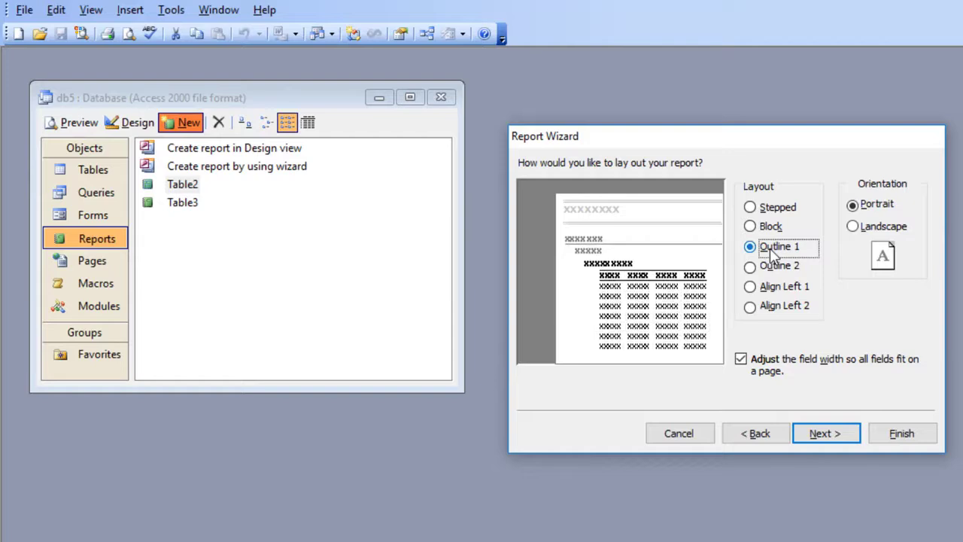
{"action": "left_click", "coordinate": [767, 290]}
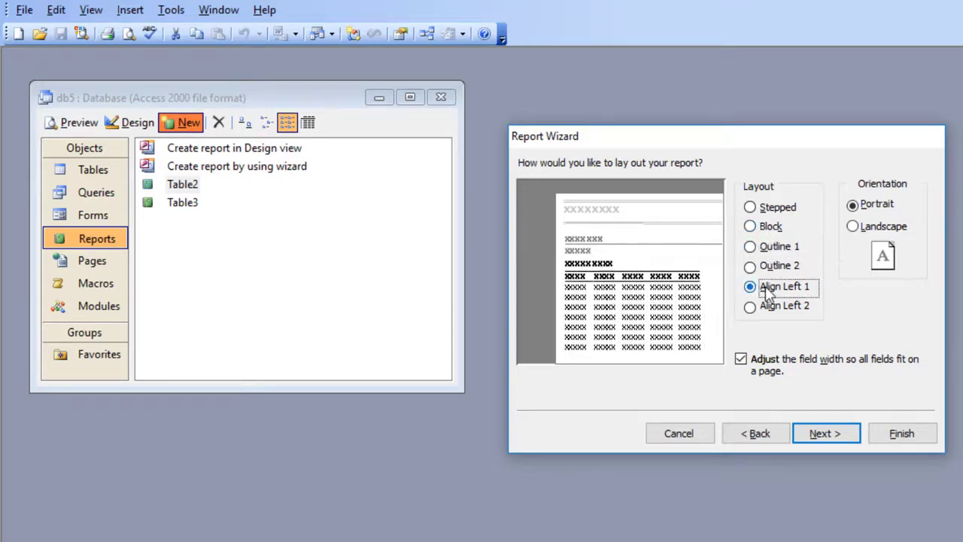
{"action": "left_click", "coordinate": [833, 437]}
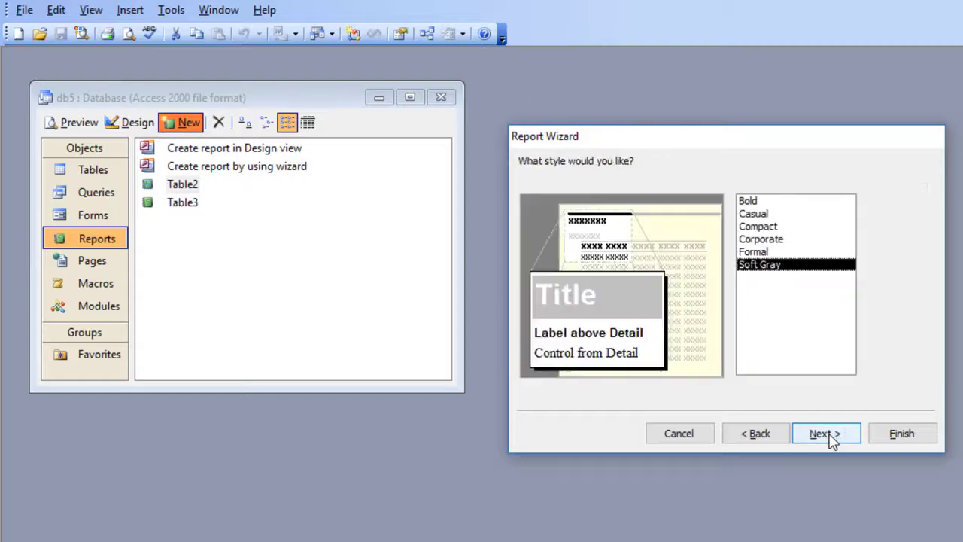
Preview the Compact report style, choose Bold instead, and continue to the title page of the wizard
{"action": "left_click", "coordinate": [775, 239]}
{"action": "left_click", "coordinate": [764, 227]}
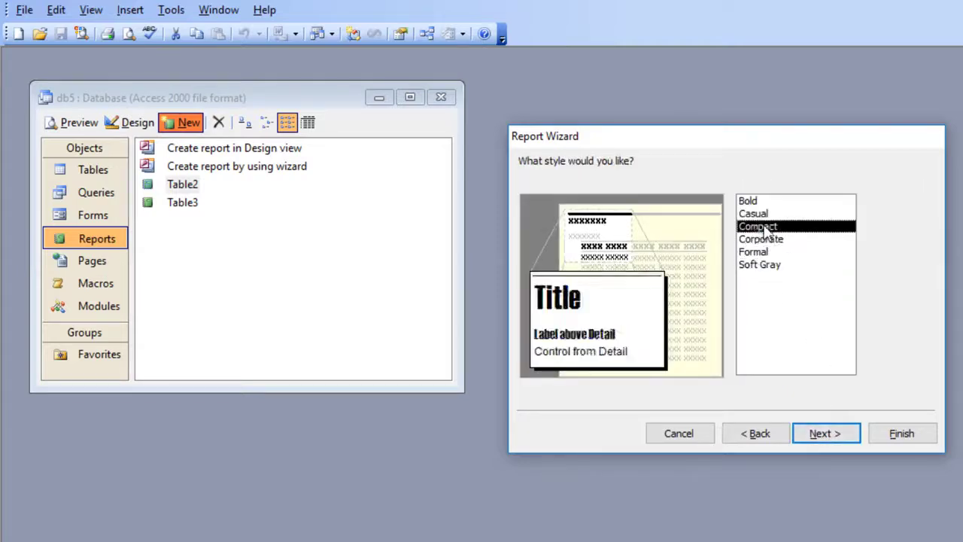
{"action": "left_click", "coordinate": [756, 202]}
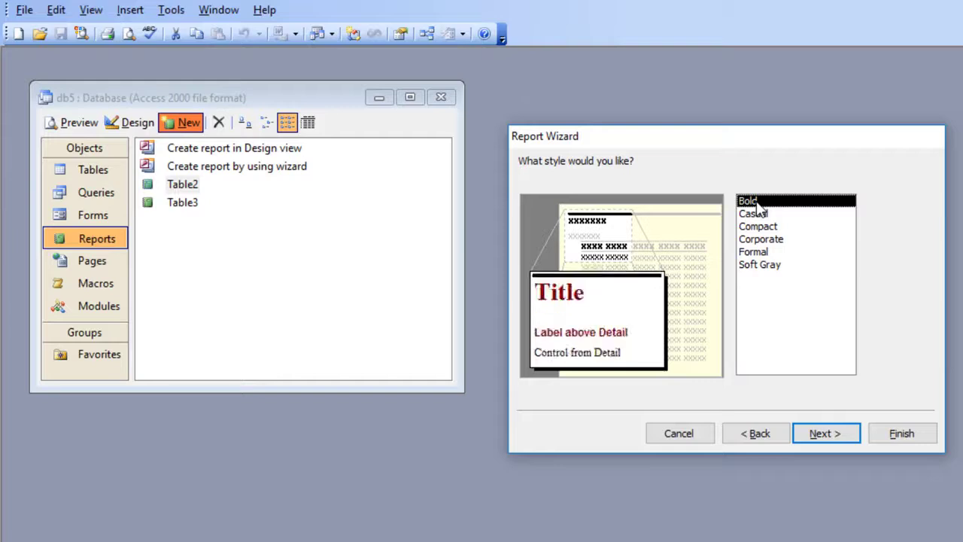
{"action": "left_click", "coordinate": [830, 443]}
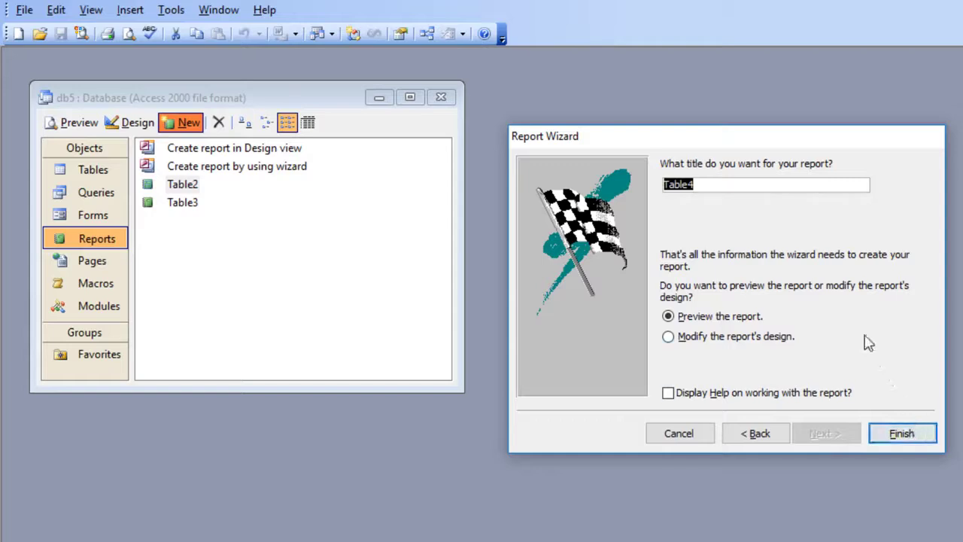
Title the report "wizard one table" and finish the wizard with the report opened in preview
{"action": "type", "text": "w"}
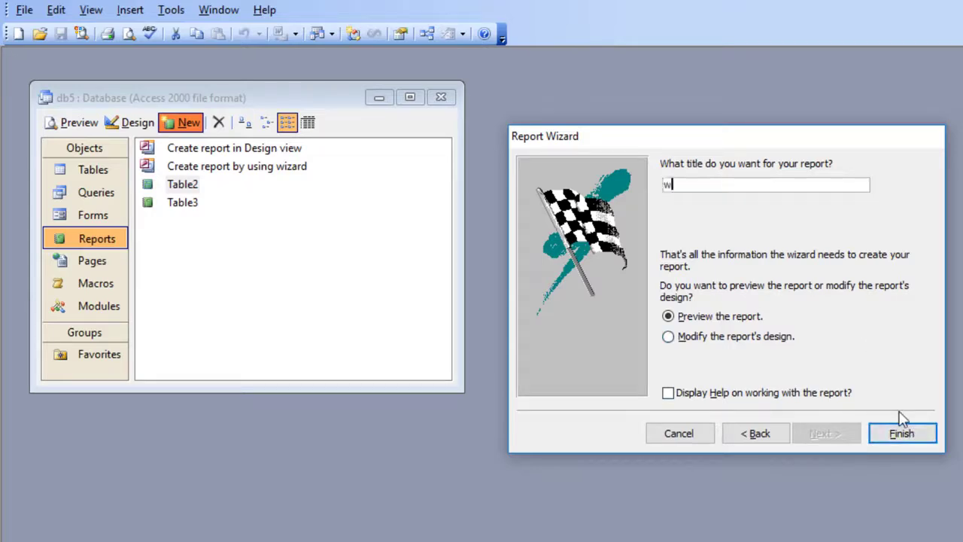
{"action": "type", "text": "izard one table"}
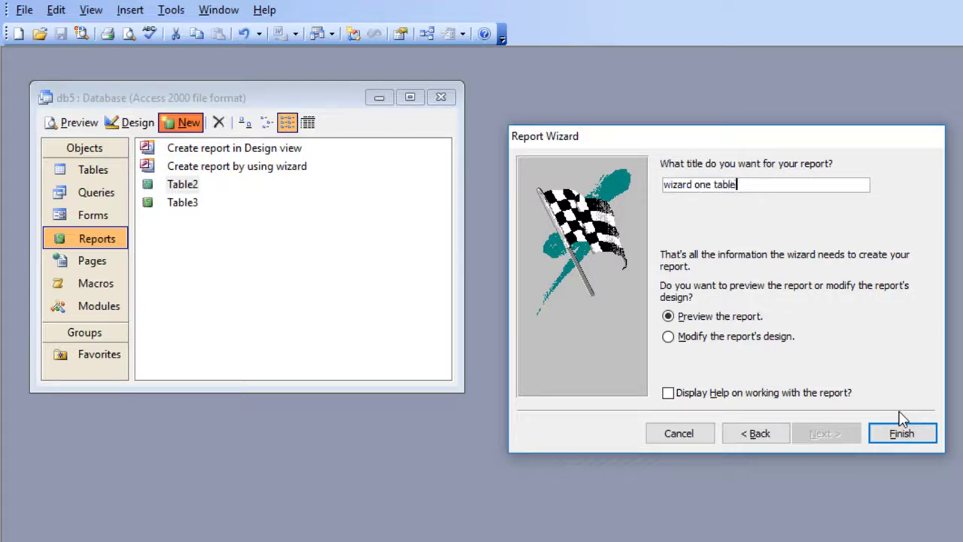
{"action": "left_click", "coordinate": [900, 413]}
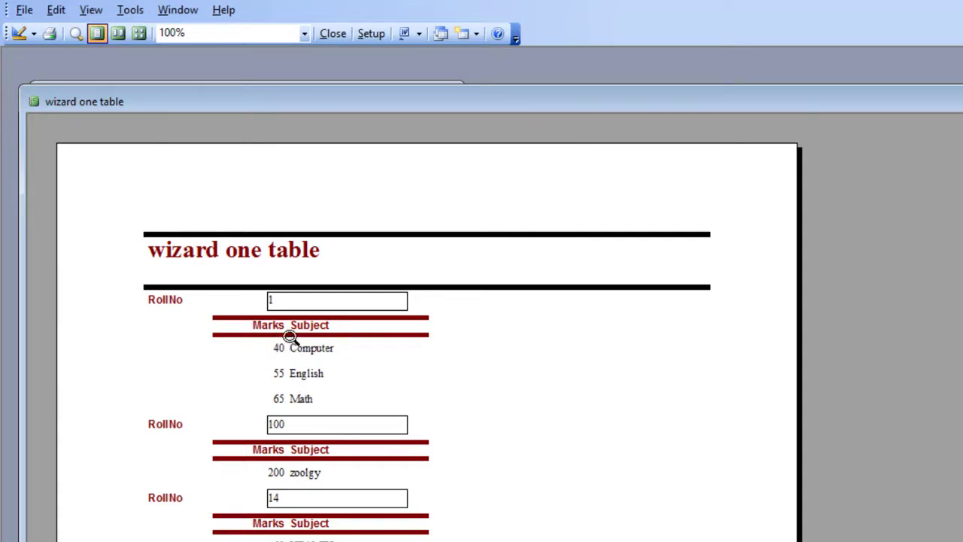
Zoom the report preview out and back in, and examine the margin and page options in its page setup
{"action": "left_click", "coordinate": [281, 397]}
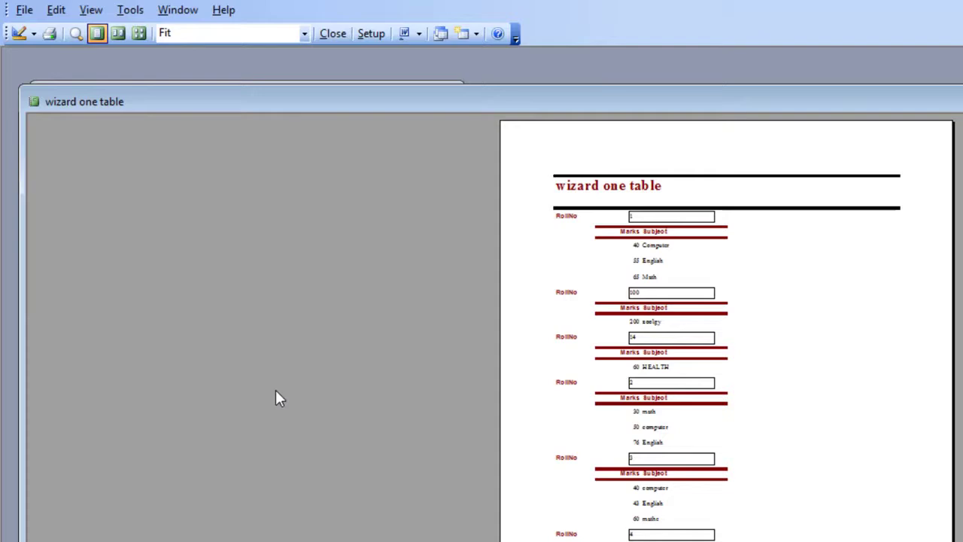
{"action": "left_click", "coordinate": [637, 314]}
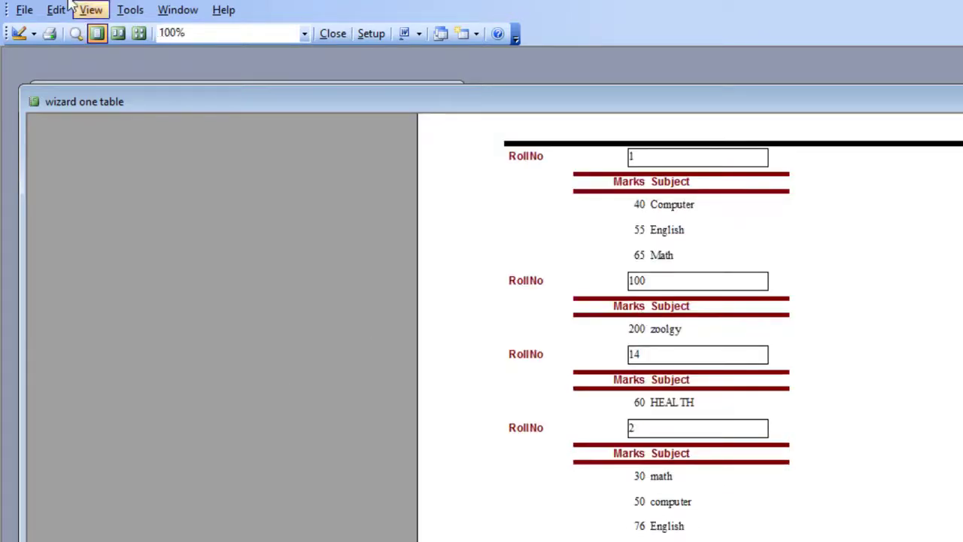
{"action": "left_click", "coordinate": [24, 10]}
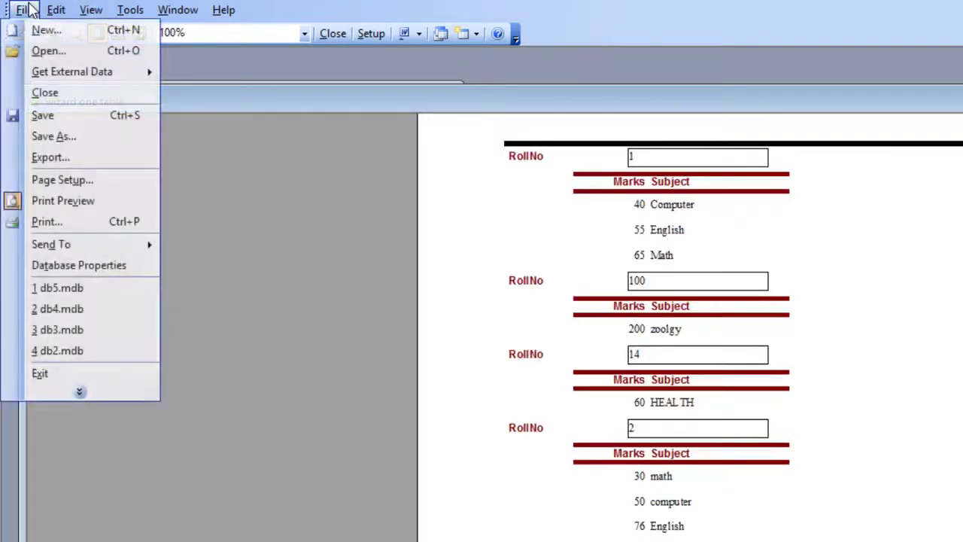
{"action": "left_click", "coordinate": [76, 182]}
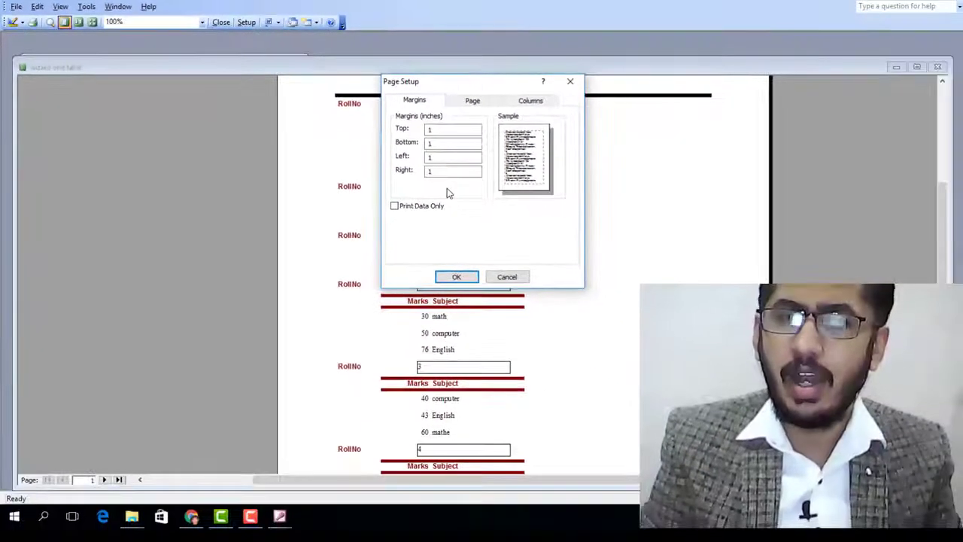
{"action": "left_click", "coordinate": [475, 102]}
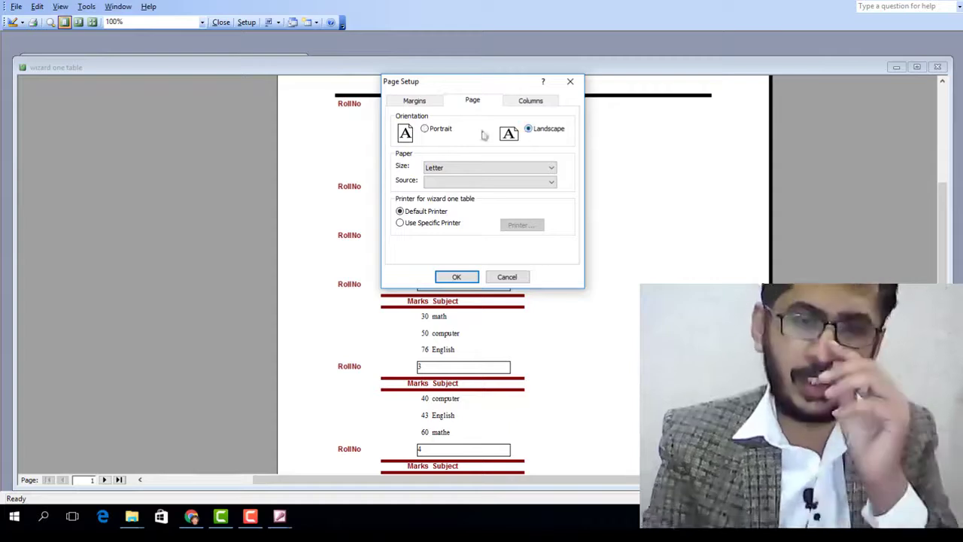
{"action": "left_click", "coordinate": [422, 102]}
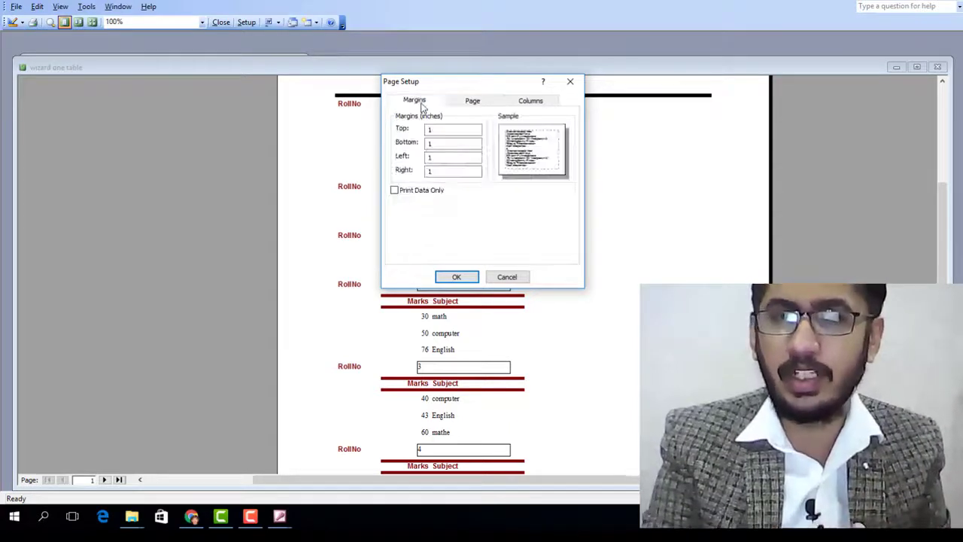
{"action": "left_click", "coordinate": [468, 104]}
{"action": "left_click", "coordinate": [415, 102]}
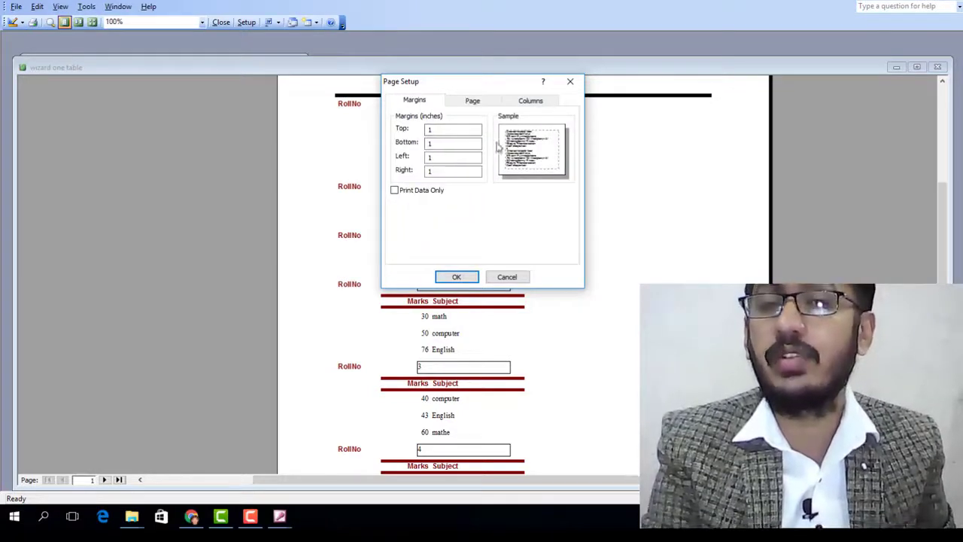
Try portrait orientation and A4 paper size in the report's page setup, and close it without applying
{"action": "left_click", "coordinate": [472, 103]}
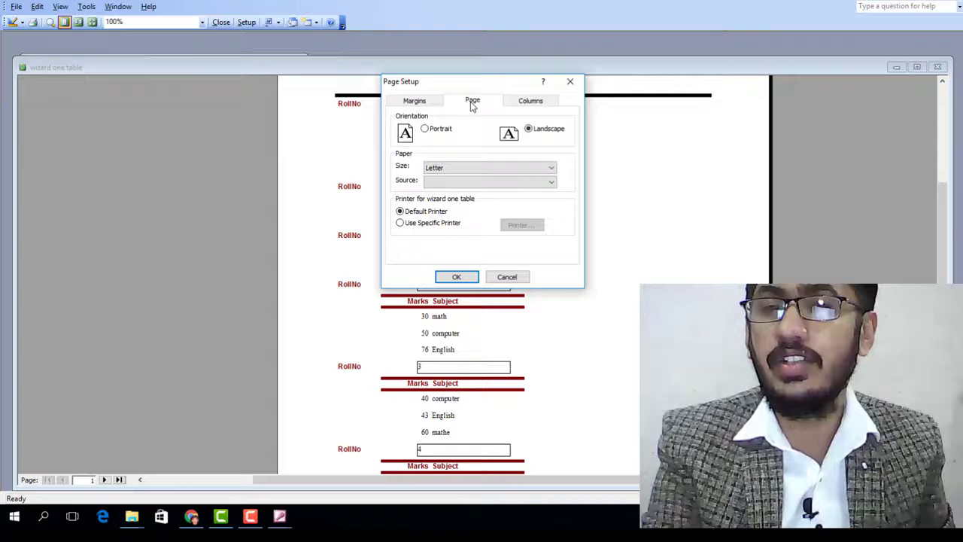
{"action": "left_click", "coordinate": [427, 130]}
{"action": "left_click", "coordinate": [452, 169]}
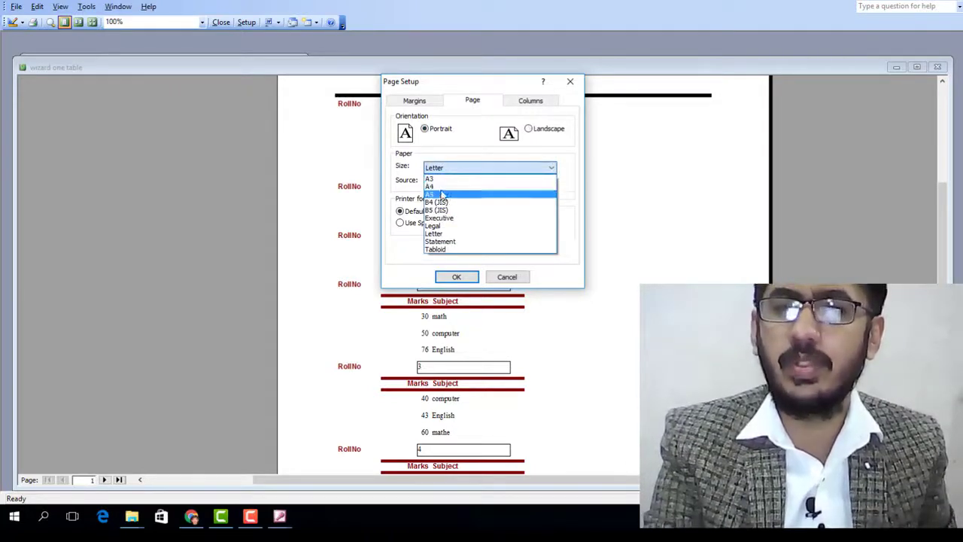
{"action": "left_click", "coordinate": [442, 187]}
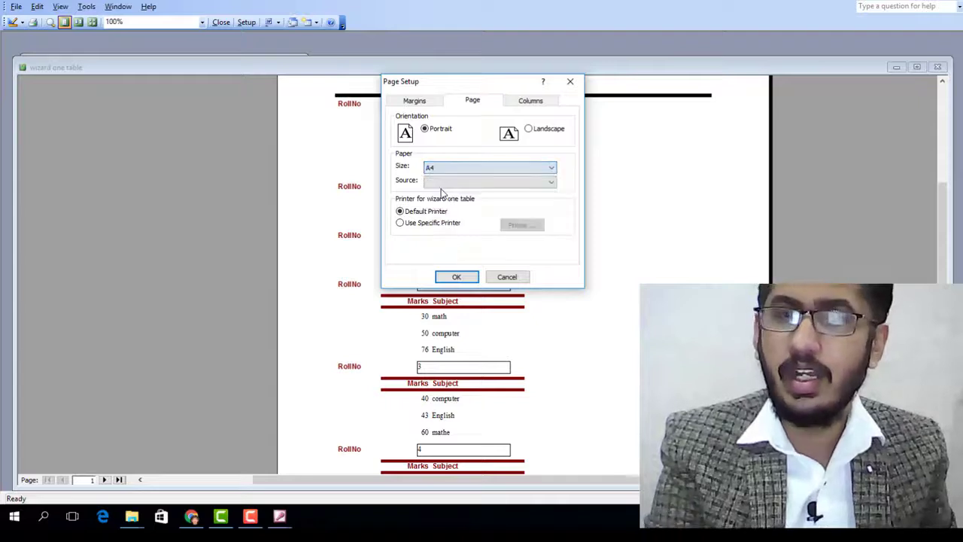
{"action": "left_click", "coordinate": [507, 276]}
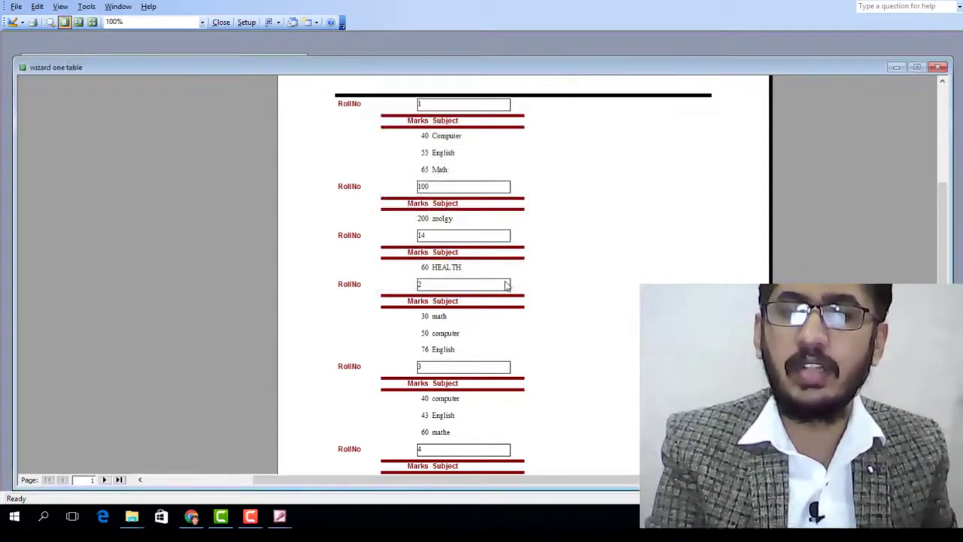
Switch the report to Design View and examine the RollNo text box in the RollNo header
{"action": "left_click", "coordinate": [22, 23]}
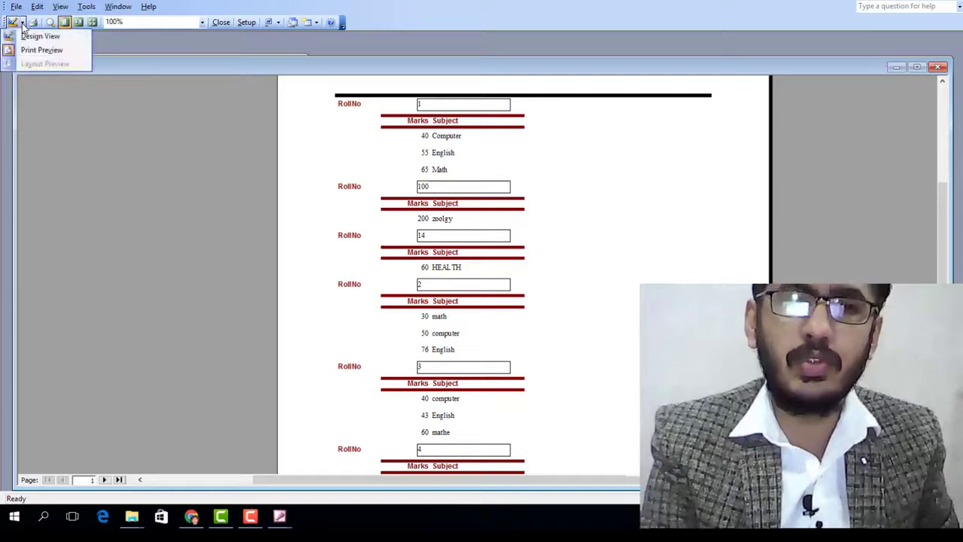
{"action": "left_click", "coordinate": [30, 36]}
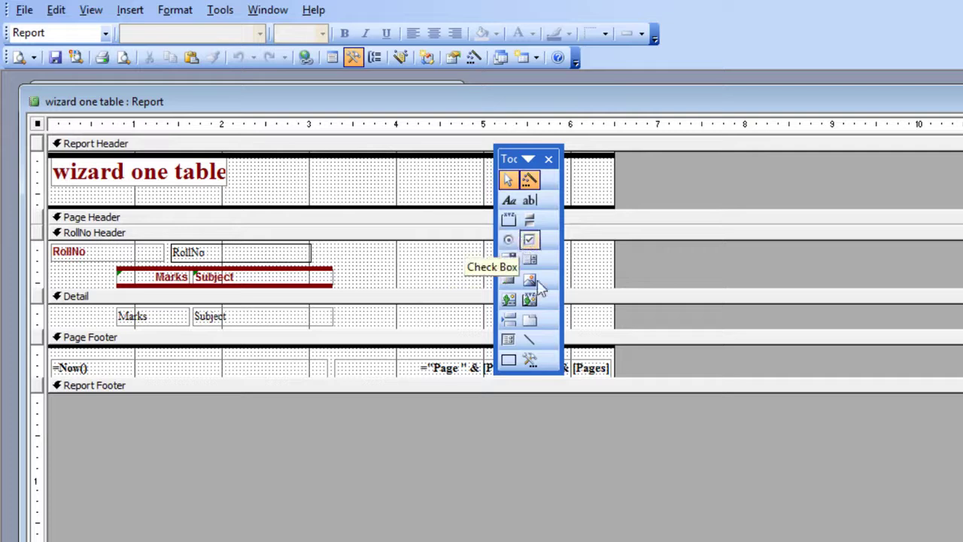
{"action": "left_click", "coordinate": [293, 254]}
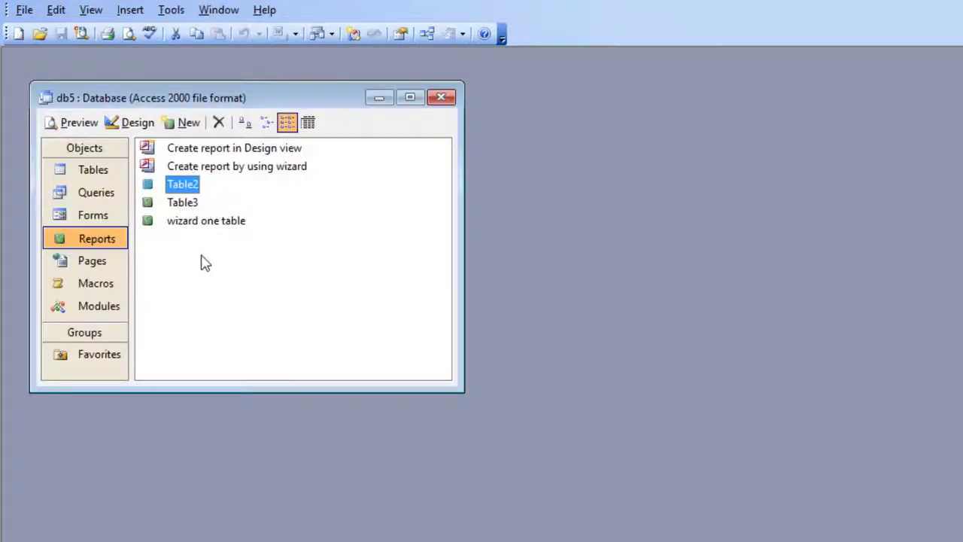
Start a new report with the wizard and add the RollNo, Name and Class fields from Table3
{"action": "double_click", "coordinate": [243, 168]}
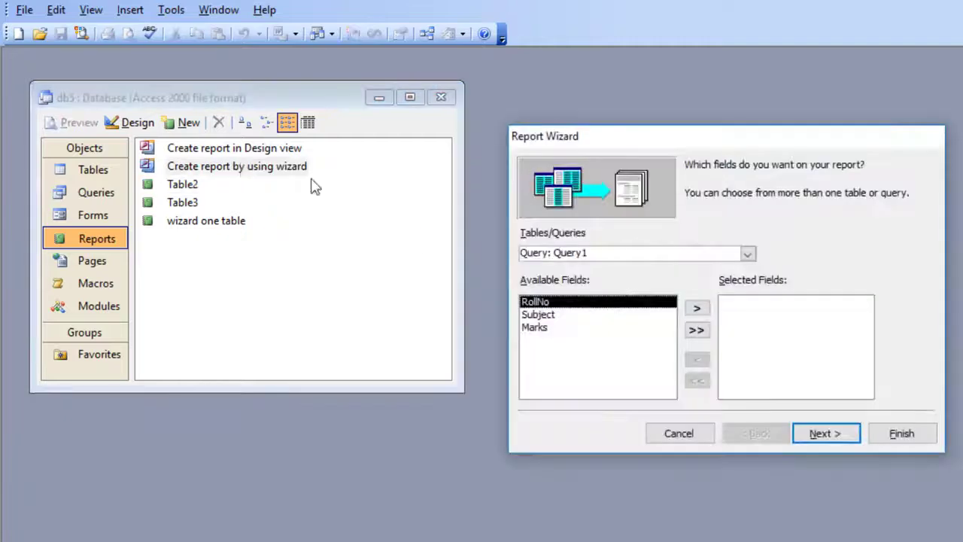
{"action": "left_click", "coordinate": [748, 254]}
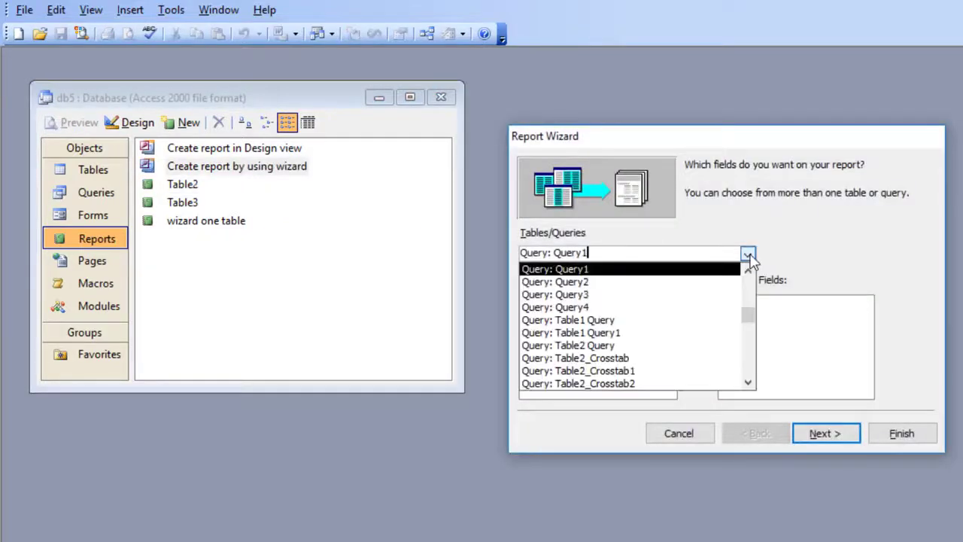
{"action": "left_click", "coordinate": [749, 272]}
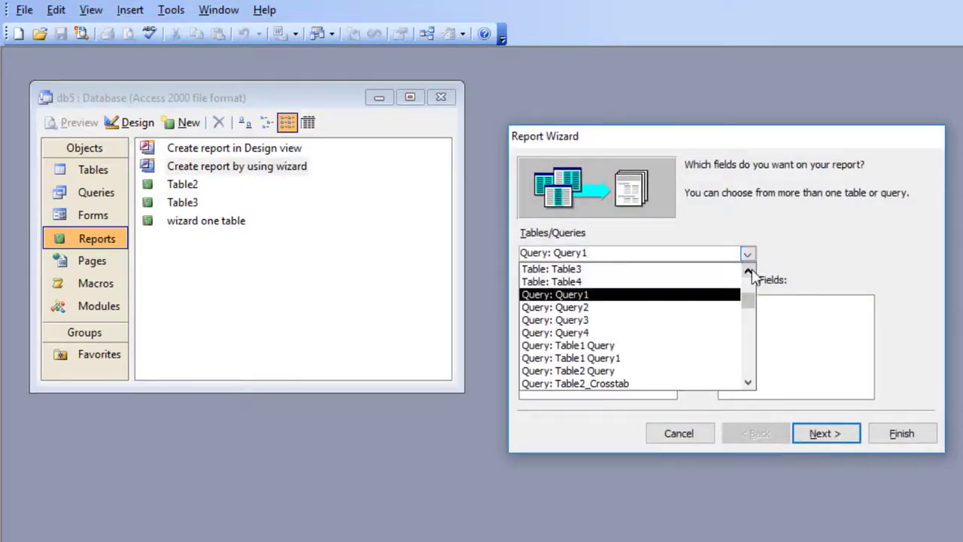
{"action": "left_click", "coordinate": [638, 294]}
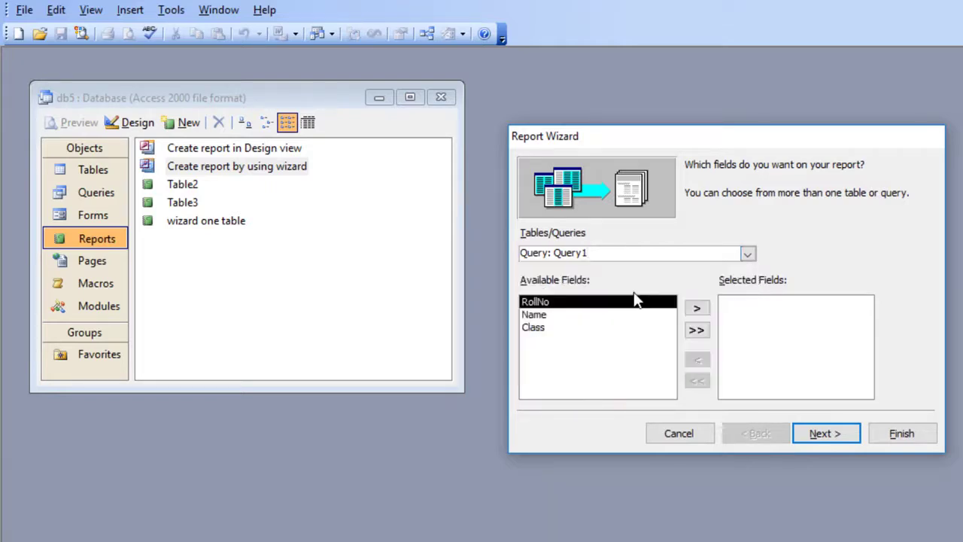
{"action": "left_click", "coordinate": [697, 308]}
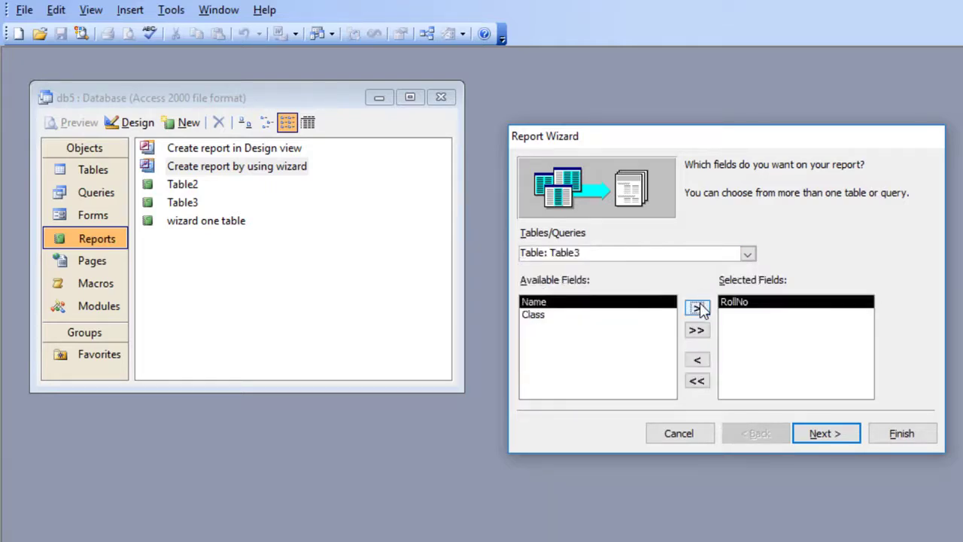
{"action": "left_click", "coordinate": [698, 308]}
{"action": "left_click", "coordinate": [698, 308]}
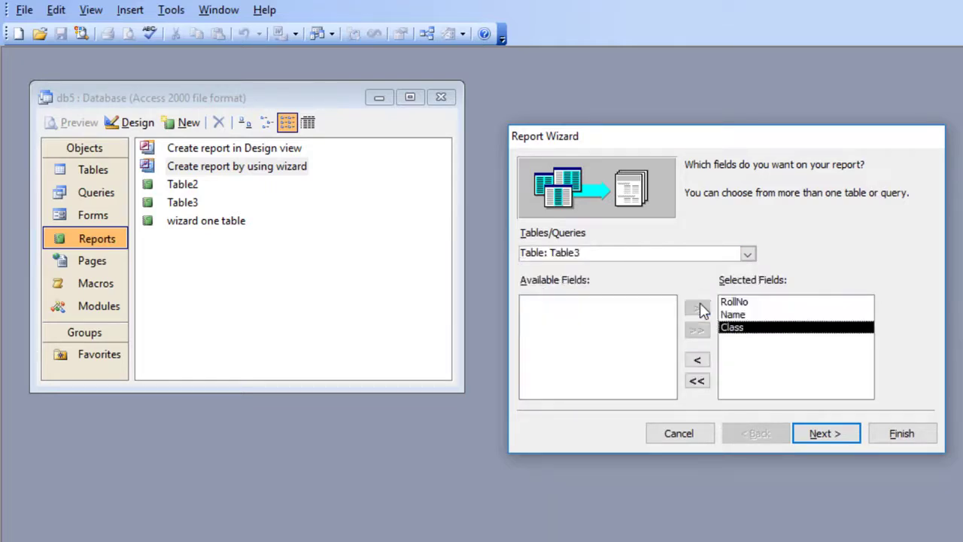
Add the ProductID, ProductName and Notes fields from Table4 and continue to the grouping levels
{"action": "left_click", "coordinate": [747, 254]}
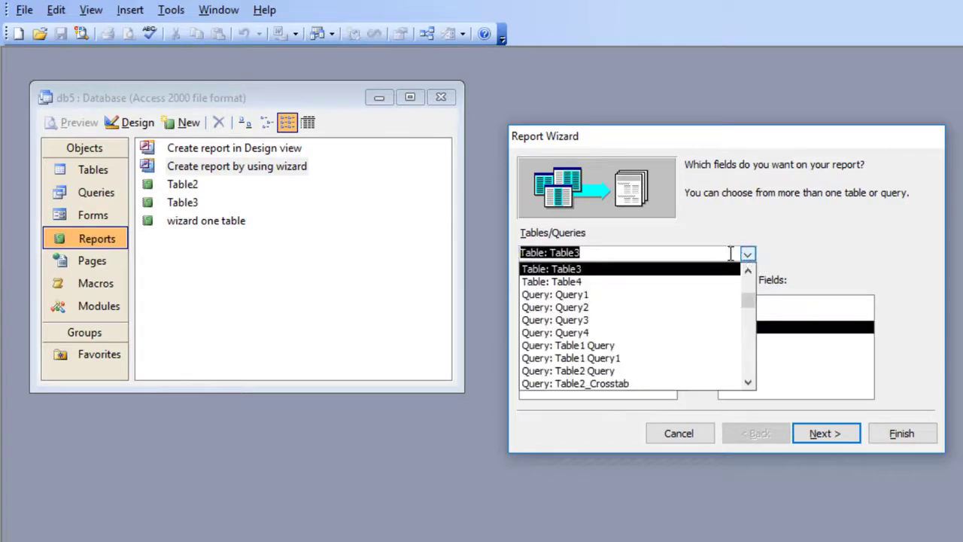
{"action": "left_click", "coordinate": [630, 283]}
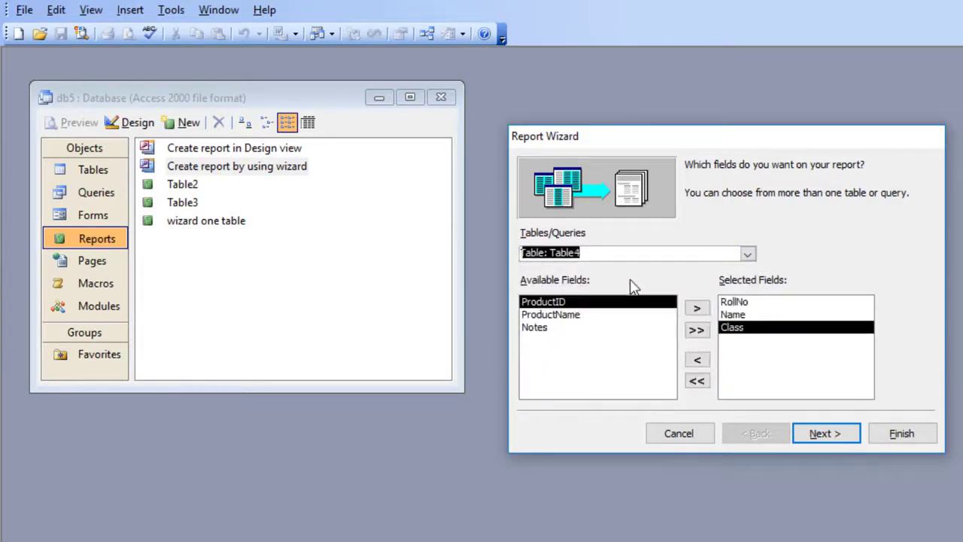
{"action": "left_click", "coordinate": [697, 309]}
{"action": "left_click", "coordinate": [697, 309]}
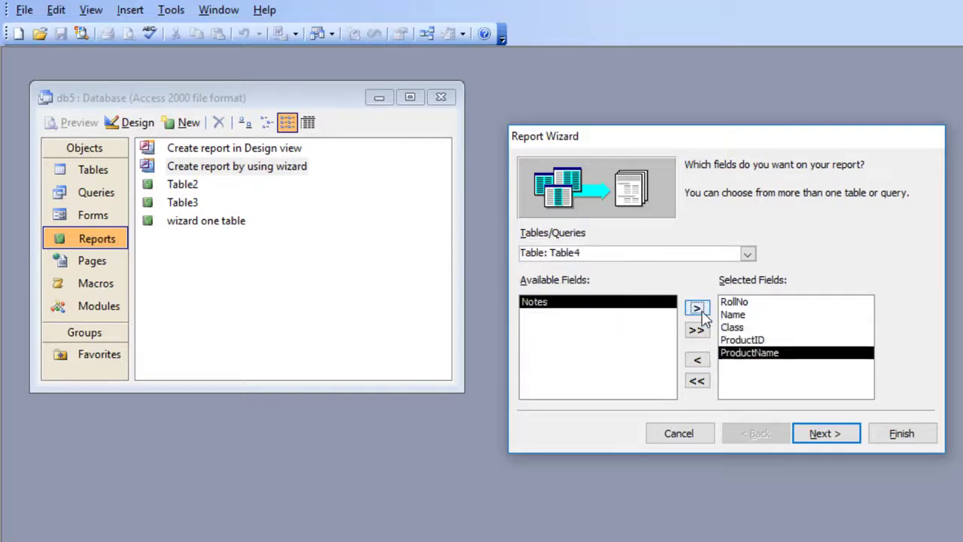
{"action": "left_click", "coordinate": [697, 308]}
{"action": "left_click", "coordinate": [834, 434]}
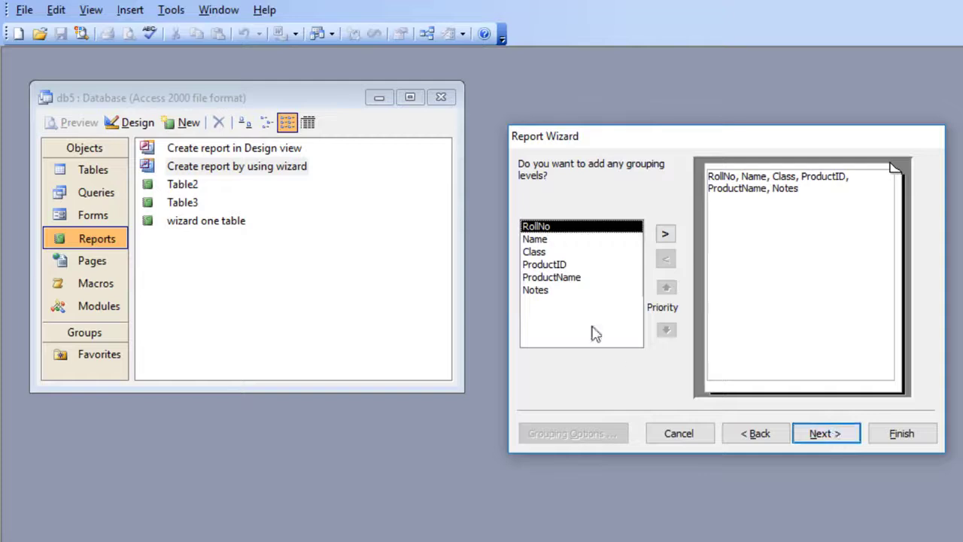
Group the report by RollNo, sort its detail records by Class in ascending order, and continue to the layout choices
{"action": "left_click", "coordinate": [665, 234]}
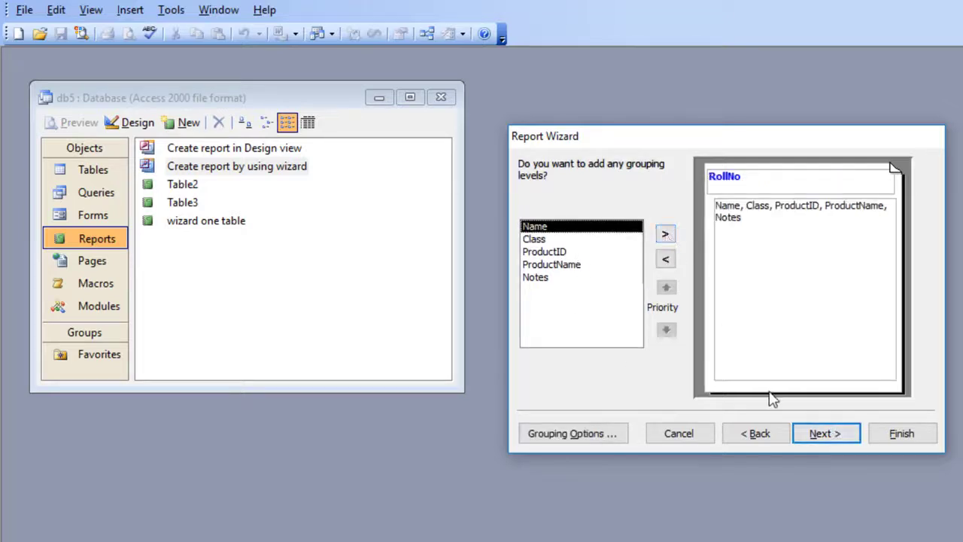
{"action": "left_click", "coordinate": [822, 433]}
{"action": "left_click", "coordinate": [842, 223]}
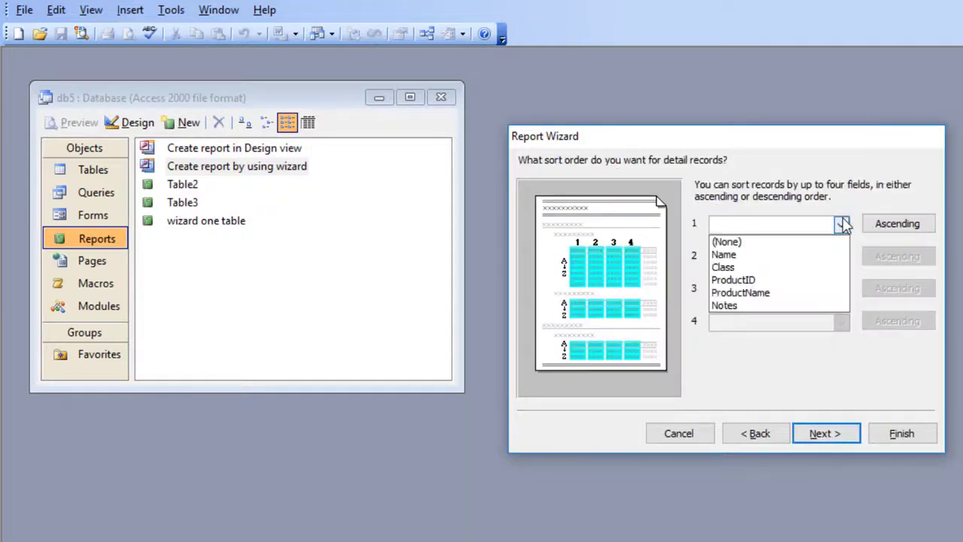
{"action": "left_click", "coordinate": [811, 268]}
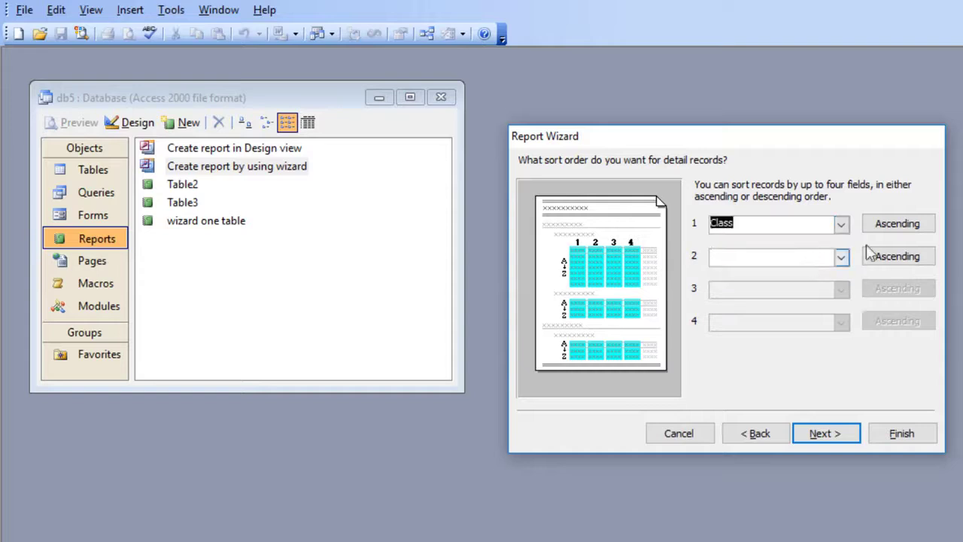
{"action": "left_click", "coordinate": [816, 432]}
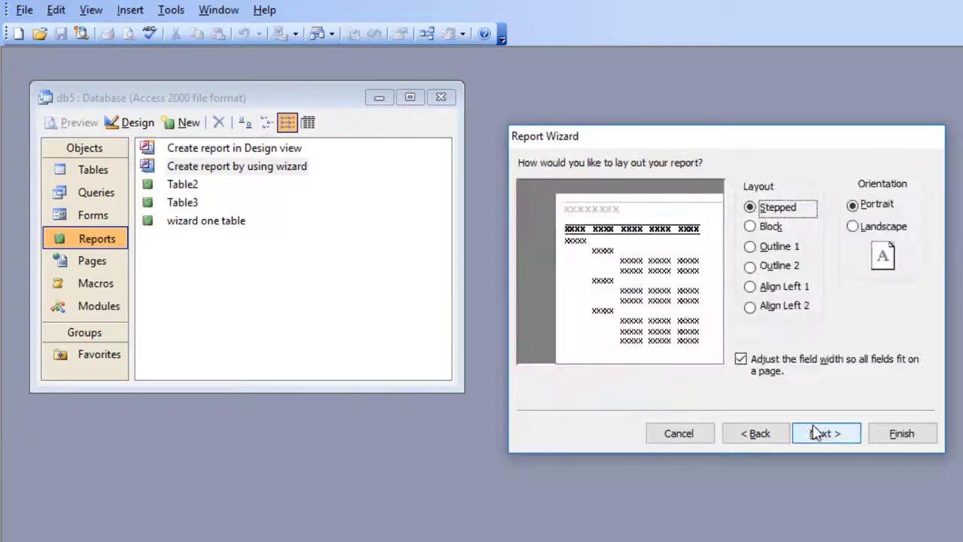
Try the Outline 1, Outline 2 and Align Left 1 layouts, settle on Align Left 2, and continue to the style choices
{"action": "left_click", "coordinate": [776, 249]}
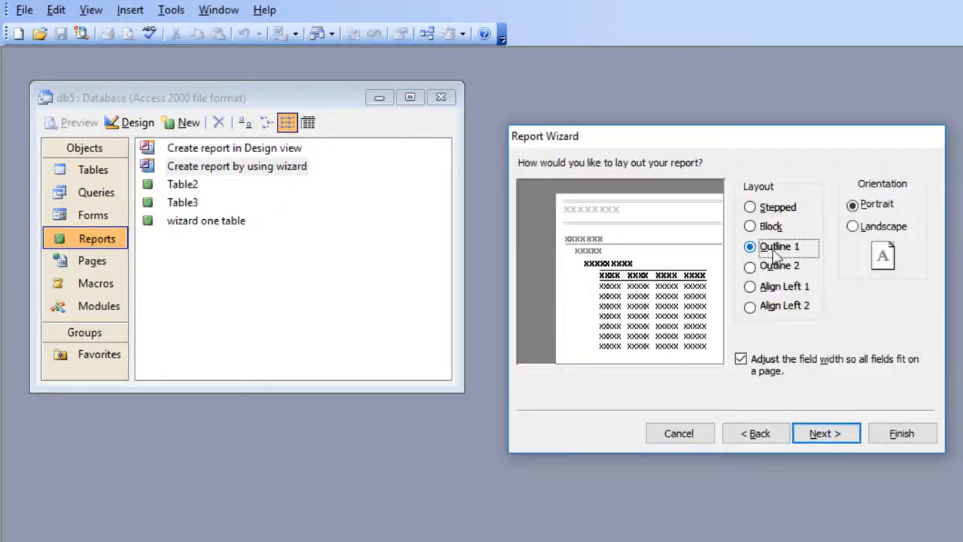
{"action": "left_click", "coordinate": [772, 269]}
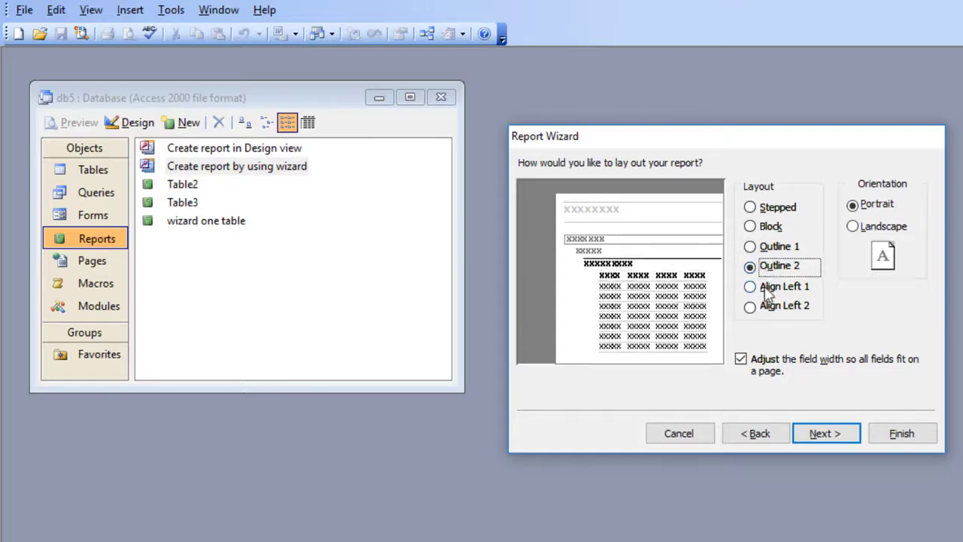
{"action": "left_click", "coordinate": [768, 294]}
{"action": "left_click", "coordinate": [772, 308]}
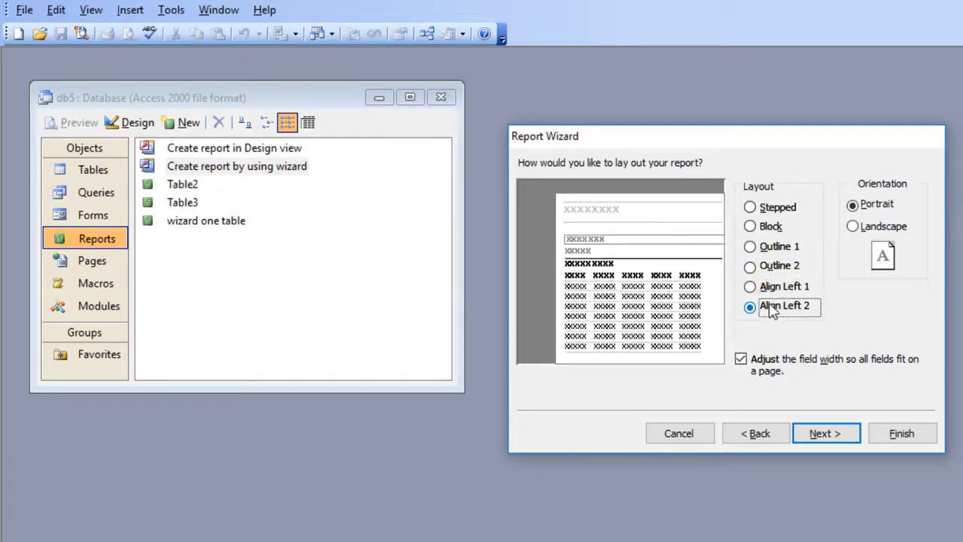
{"action": "left_click", "coordinate": [817, 435]}
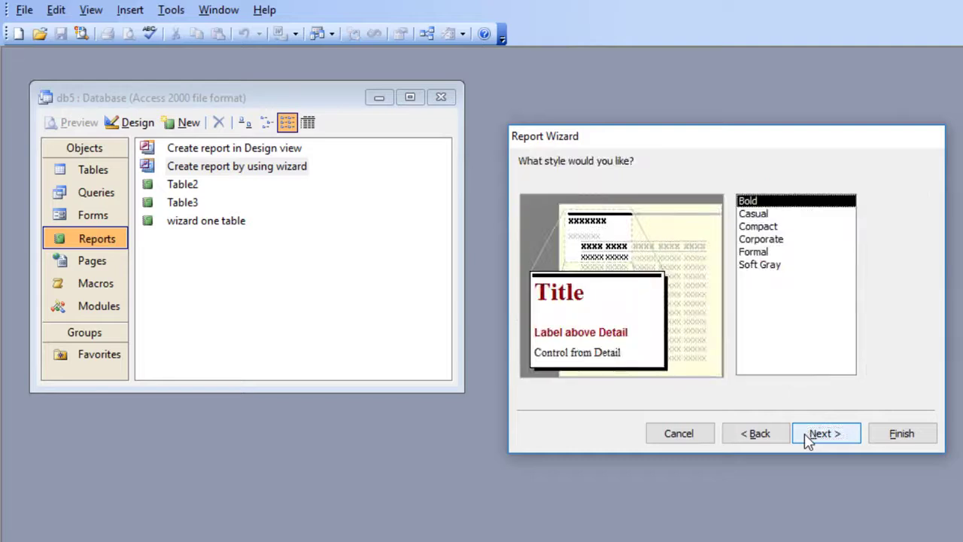
Choose the Compact style, title the report "mutliple table" and finish the wizard with the report preview
{"action": "left_click", "coordinate": [758, 226]}
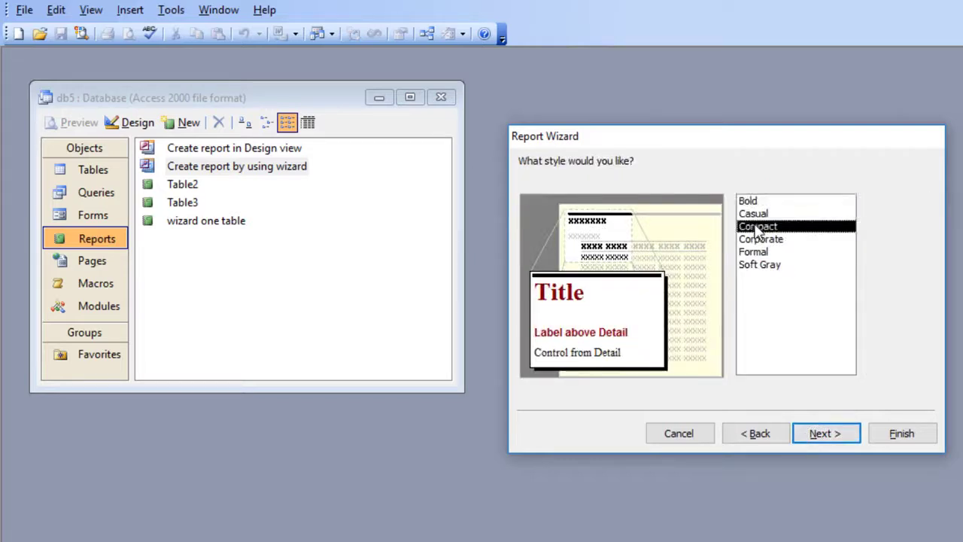
{"action": "left_click", "coordinate": [848, 435]}
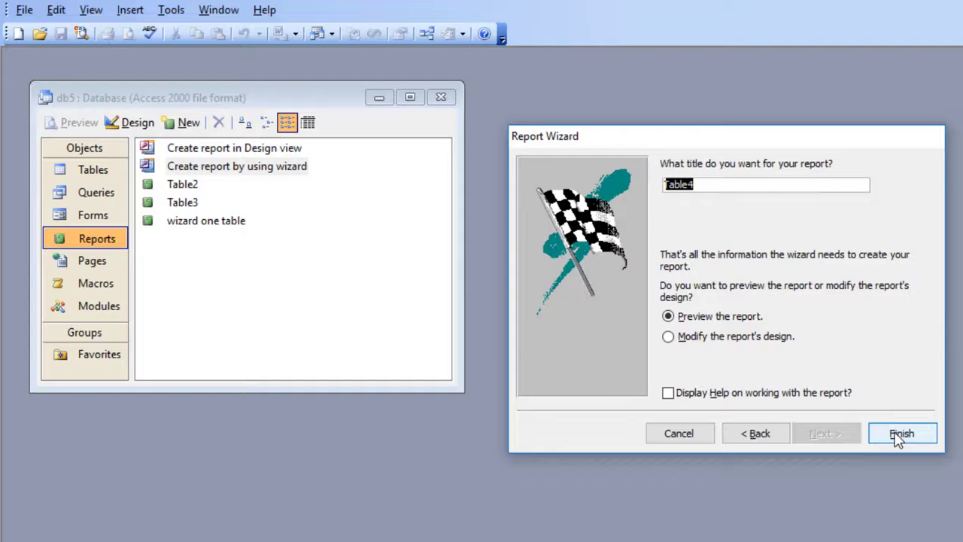
{"action": "type", "text": "mutliple tab"}
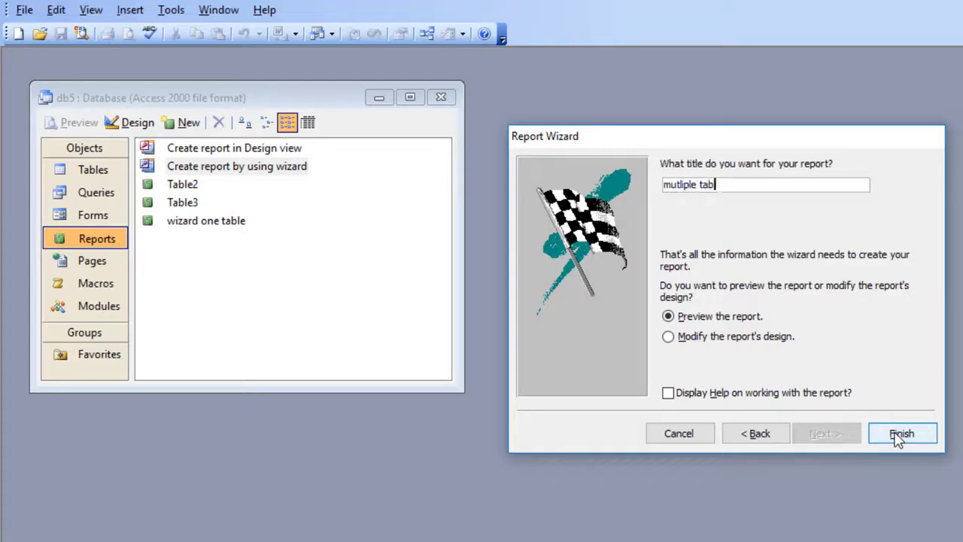
{"action": "type", "text": "le"}
{"action": "left_click", "coordinate": [901, 434]}
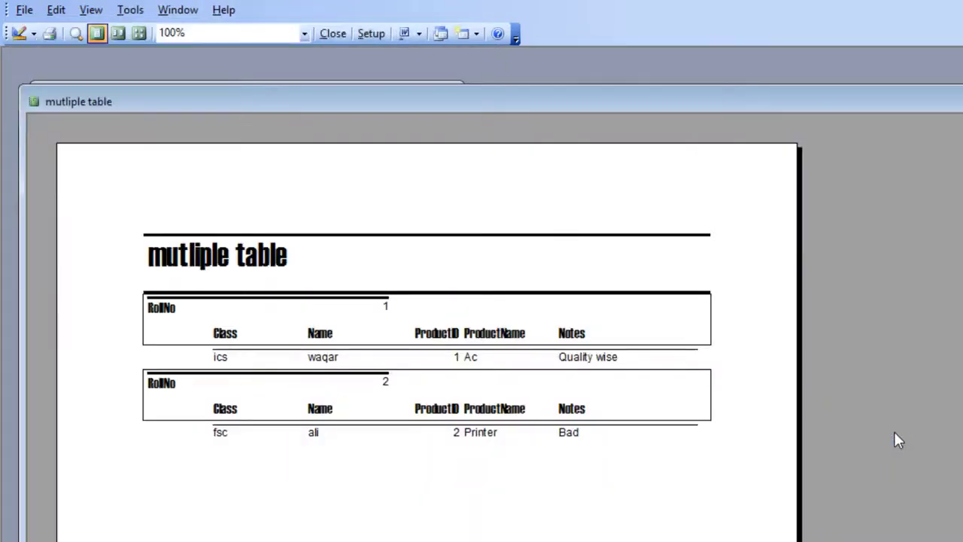
Examine the mutliple table report preview at full-page and 100% zoom, and close it
{"action": "left_click", "coordinate": [514, 364]}
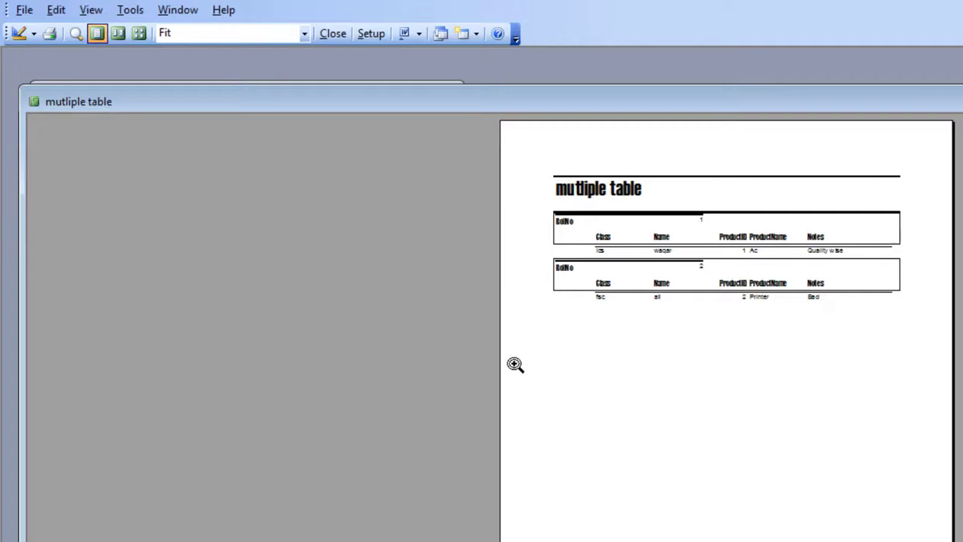
{"action": "left_click", "coordinate": [514, 364]}
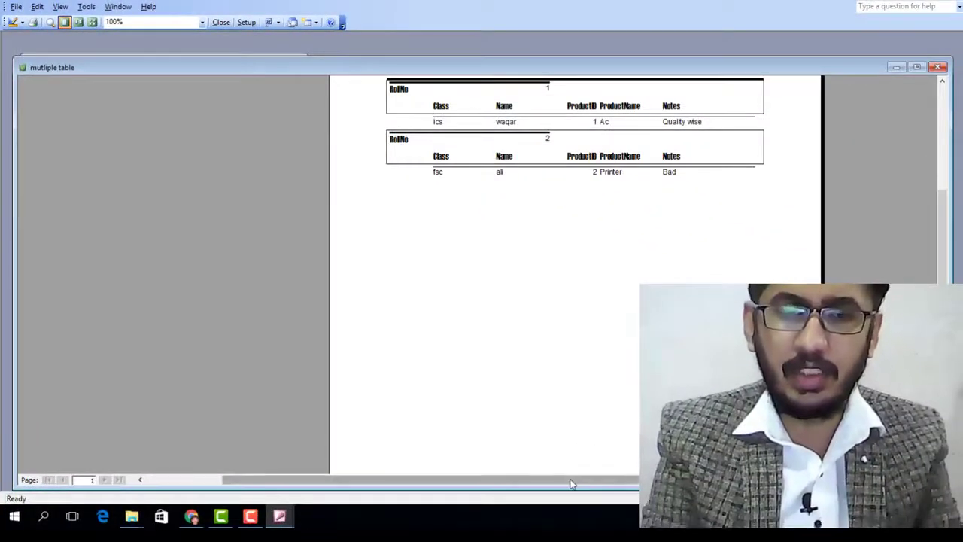
{"action": "left_click_drag", "start_coordinate": [527, 480], "coordinate": [654, 480]}
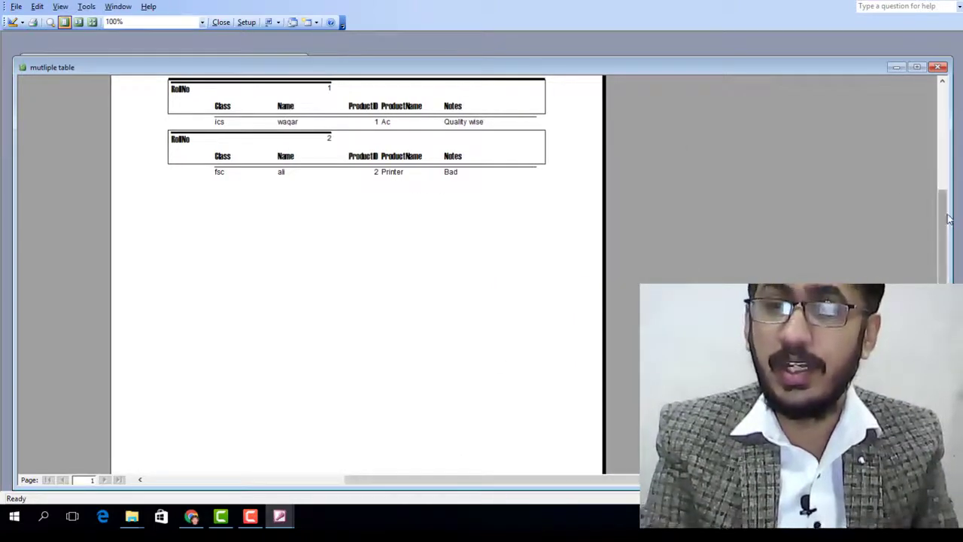
{"action": "left_click_drag", "start_coordinate": [942, 222], "coordinate": [946, 169]}
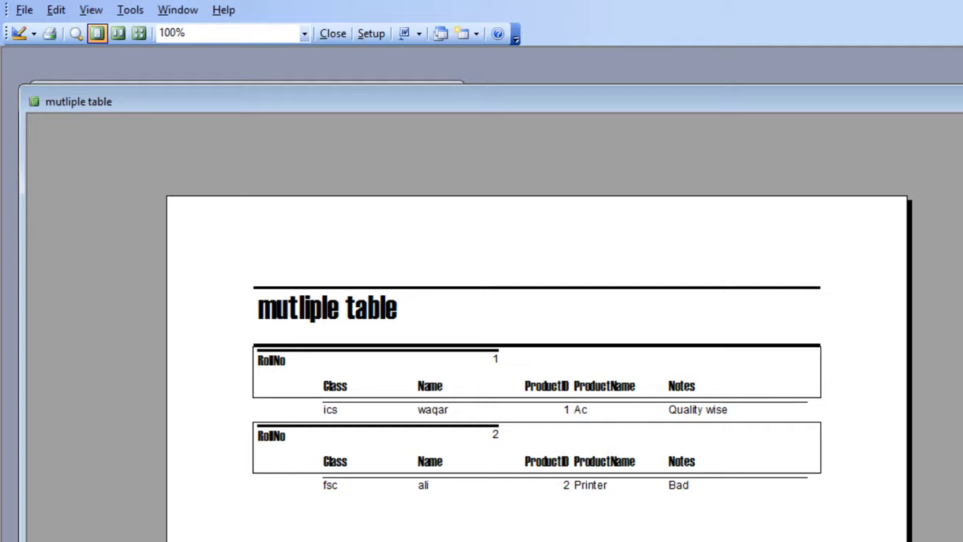
{"action": "key", "text": "ctrl+w"}
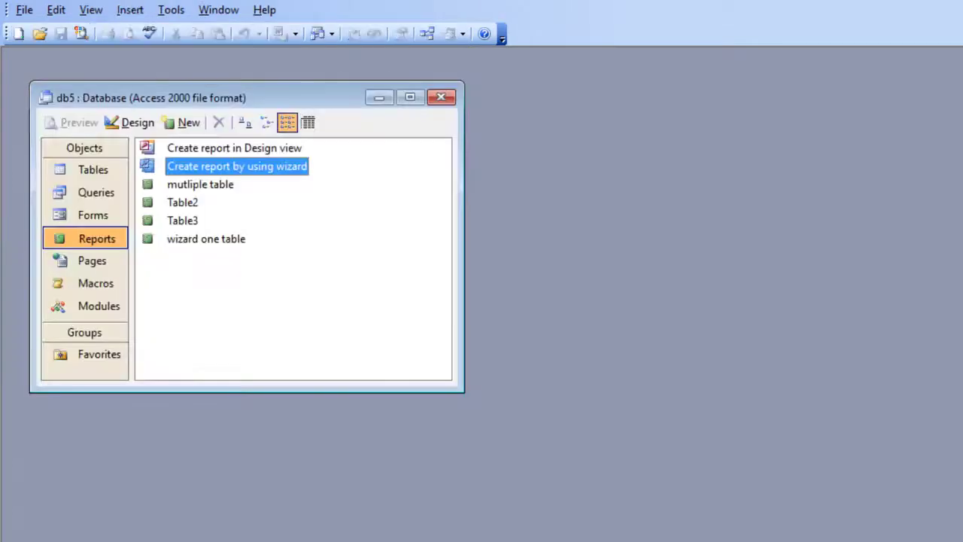
Create a new columnar AutoReport based on Table2
{"action": "left_click", "coordinate": [183, 123]}
{"action": "left_click", "coordinate": [742, 219]}
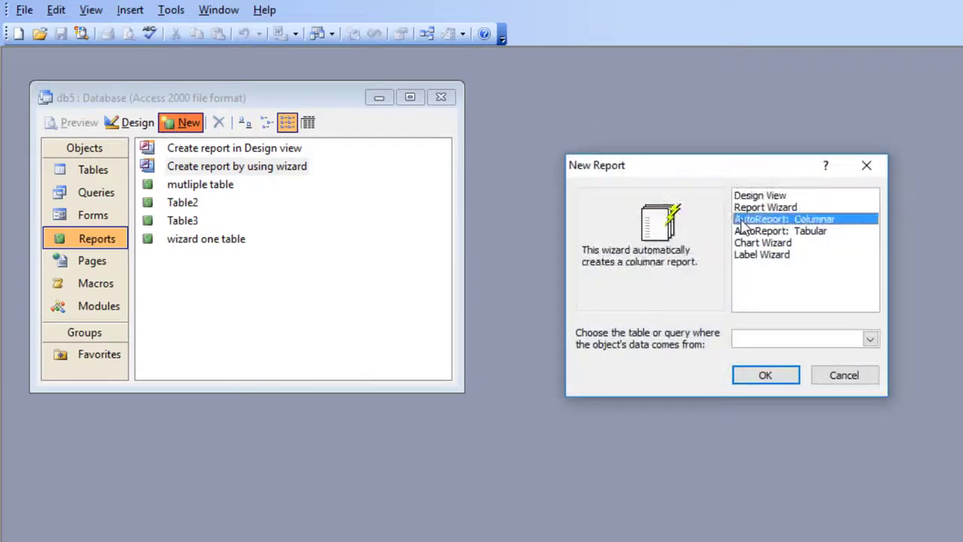
{"action": "left_click", "coordinate": [871, 340]}
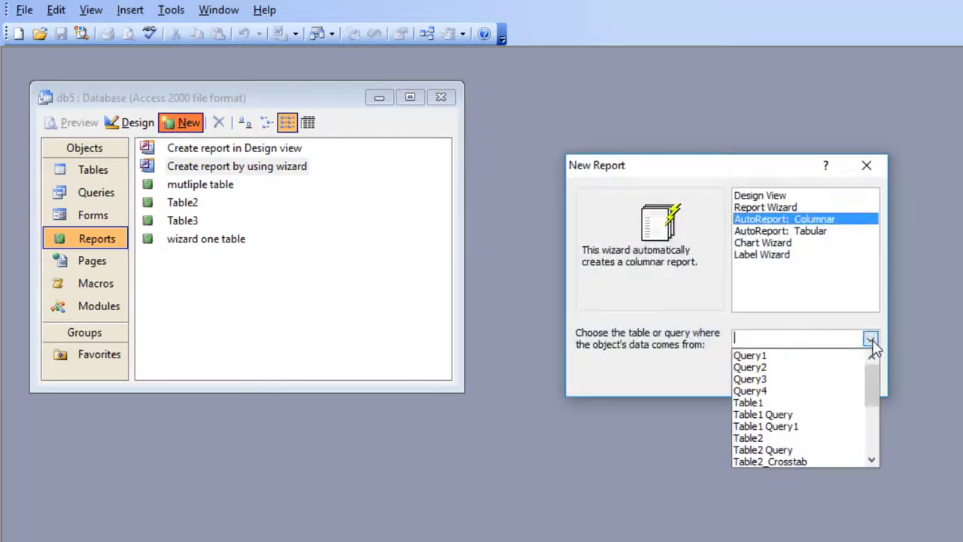
{"action": "left_click", "coordinate": [783, 438]}
{"action": "left_click", "coordinate": [777, 377]}
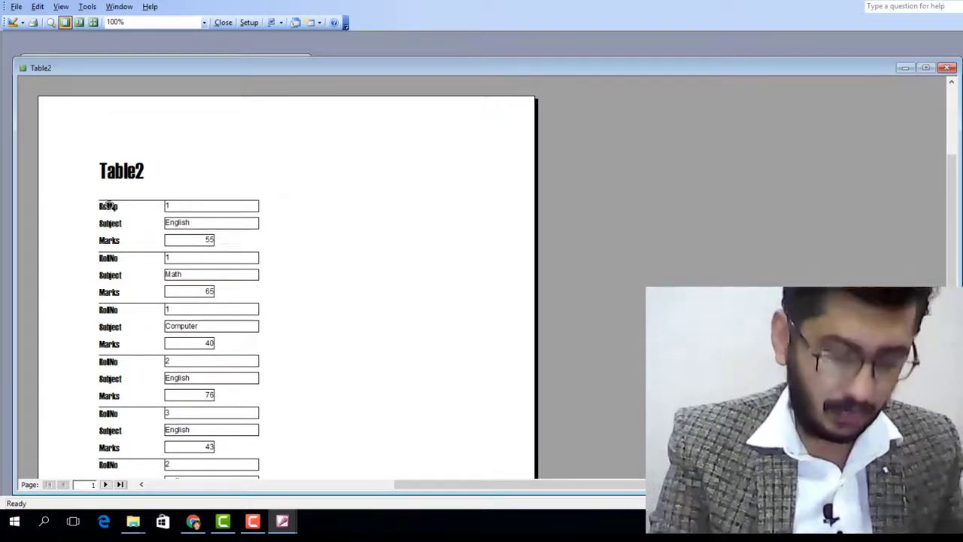
Look over the columnar report's preview, then close it and save it as Table21
{"action": "left_click", "coordinate": [115, 262]}
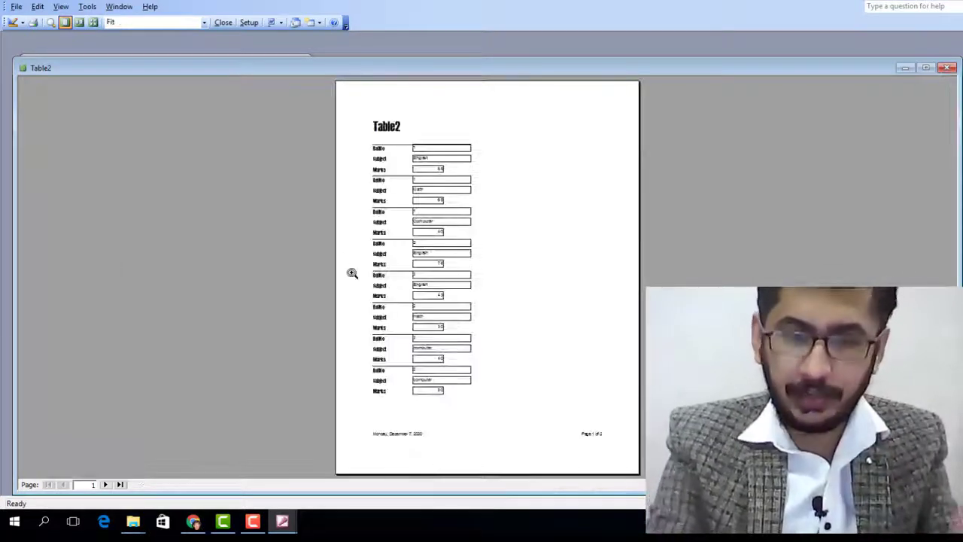
{"action": "left_click", "coordinate": [450, 249]}
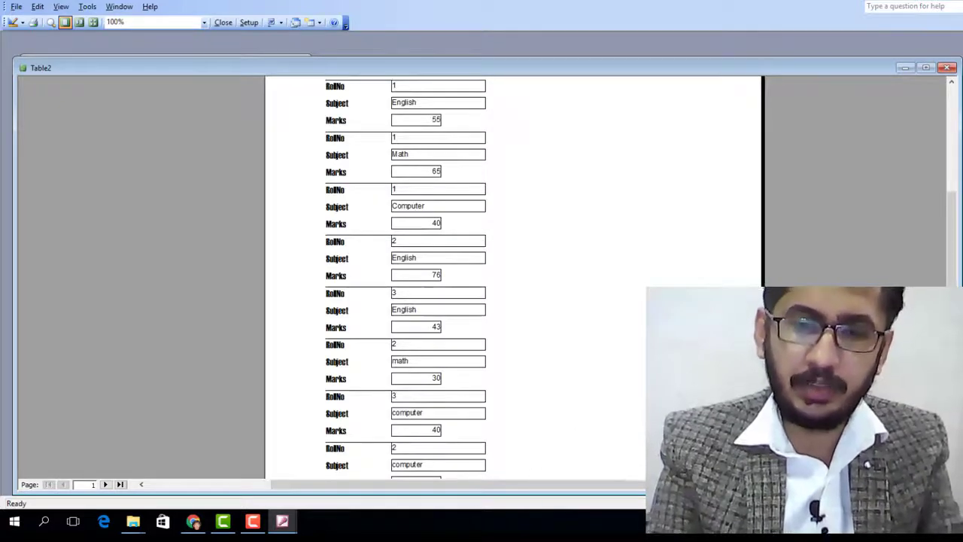
{"action": "left_click_drag", "start_coordinate": [654, 485], "coordinate": [761, 487]}
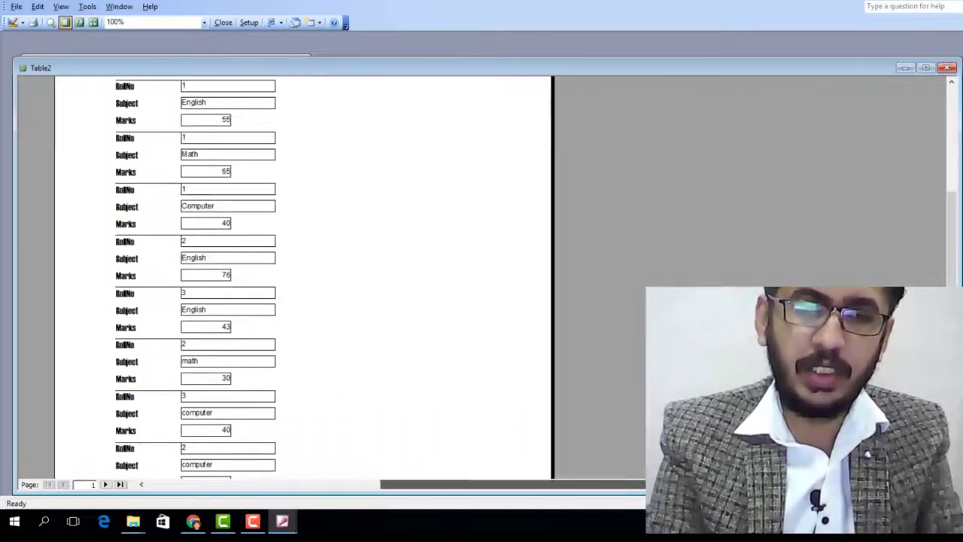
{"action": "left_click_drag", "start_coordinate": [955, 249], "coordinate": [952, 143]}
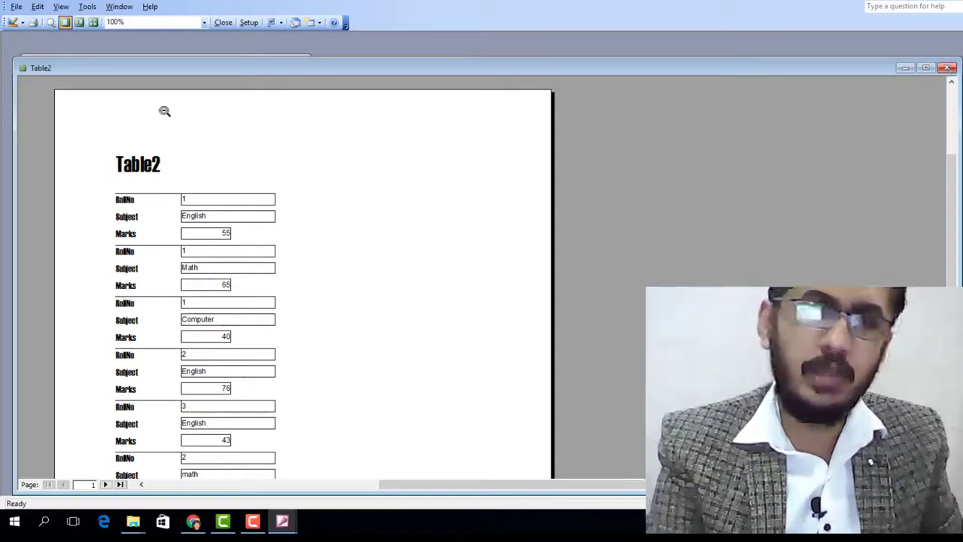
{"action": "left_click", "coordinate": [16, 6]}
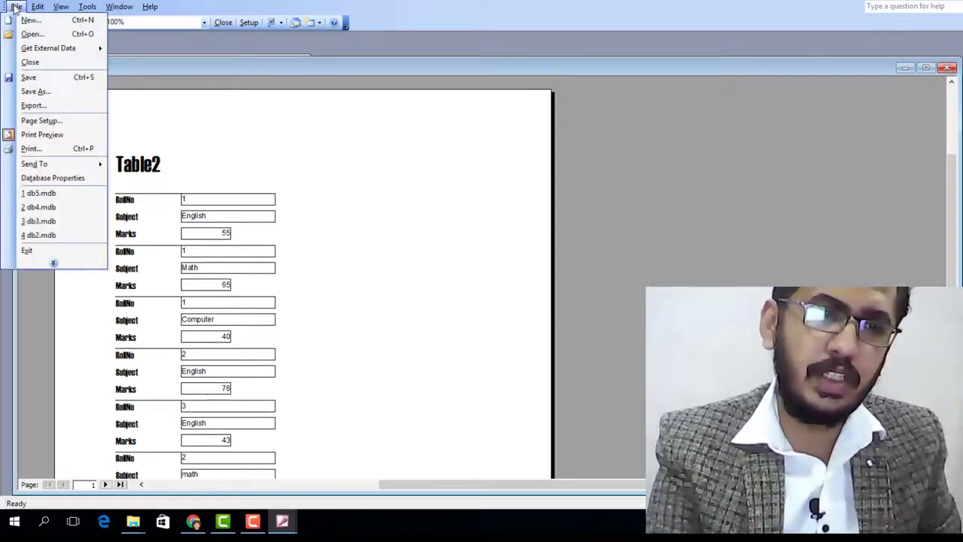
{"action": "left_click", "coordinate": [31, 63]}
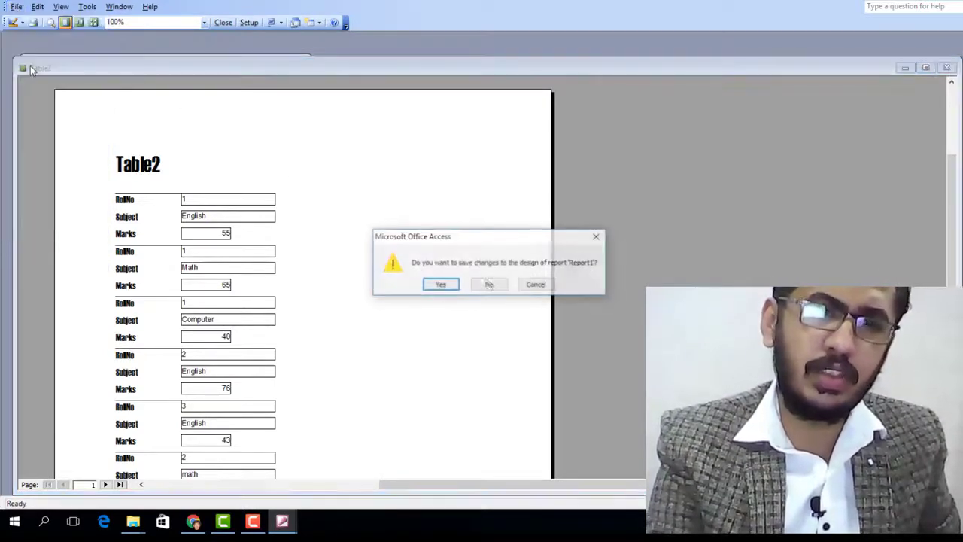
{"action": "left_click", "coordinate": [441, 285]}
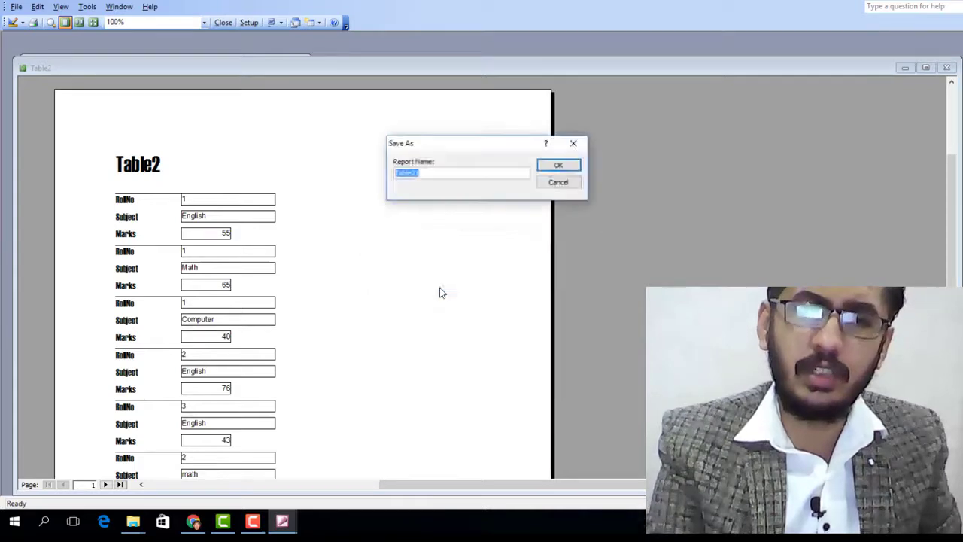
{"action": "left_click", "coordinate": [556, 168]}
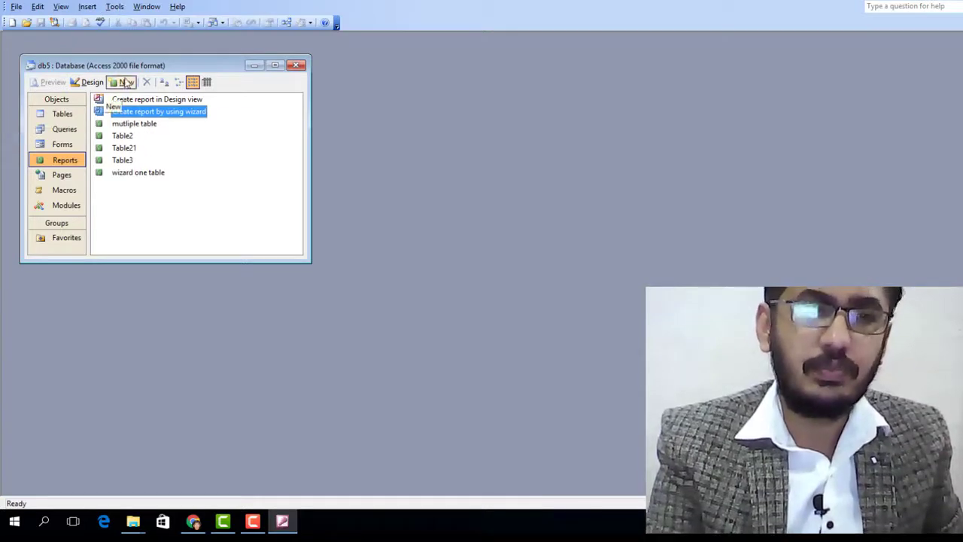
Create a new tabular AutoReport based on Table2
{"action": "left_click", "coordinate": [123, 82]}
{"action": "left_click", "coordinate": [545, 155]}
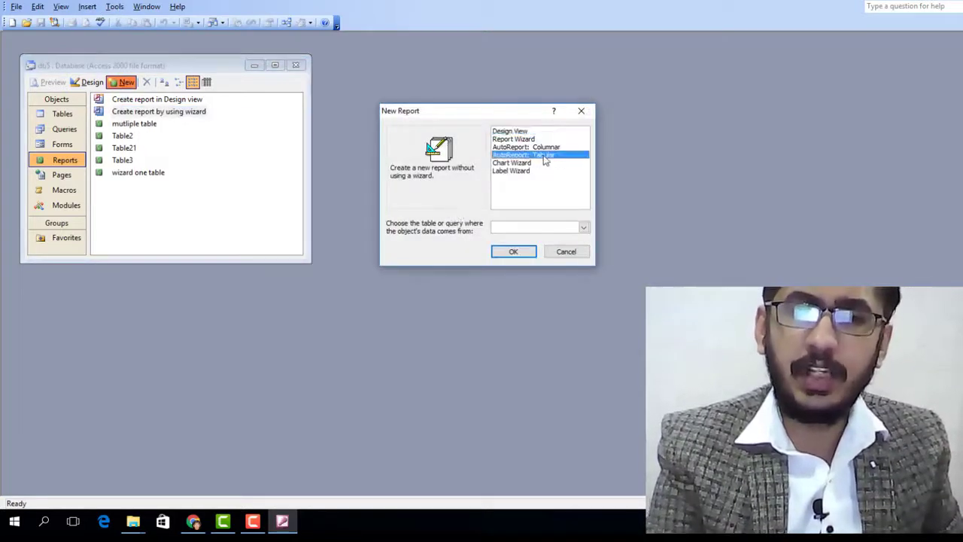
{"action": "left_click", "coordinate": [582, 228]}
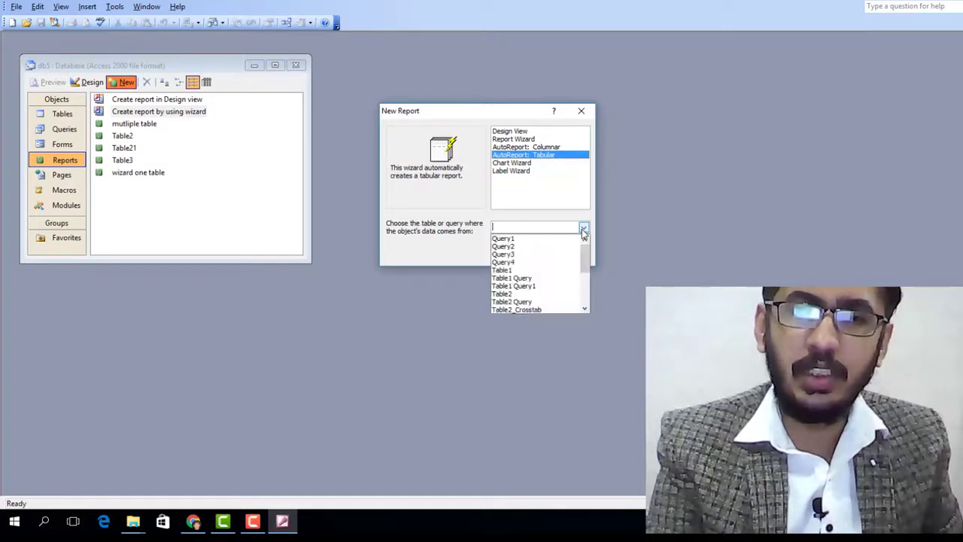
{"action": "left_click", "coordinate": [527, 295]}
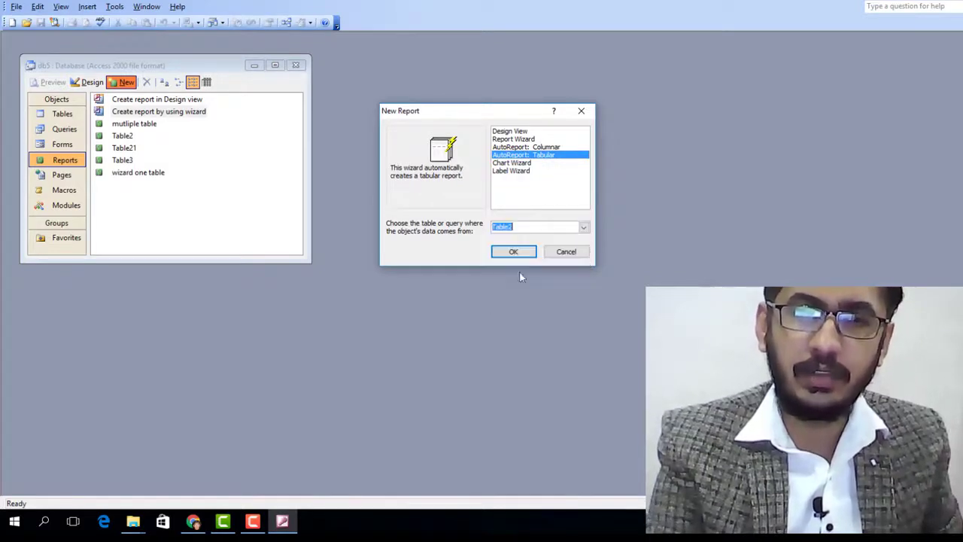
{"action": "left_click", "coordinate": [516, 250]}
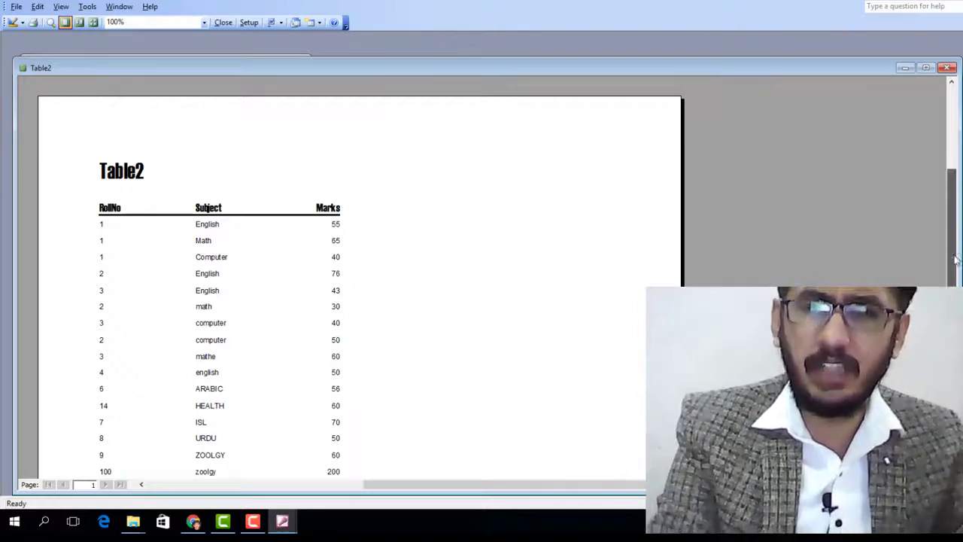
Look through the tabular report, narrow its window, and close it with the report saved as Table22
{"action": "scroll", "coordinate": [956, 260], "scroll_direction": "down", "scroll_amount": 5}
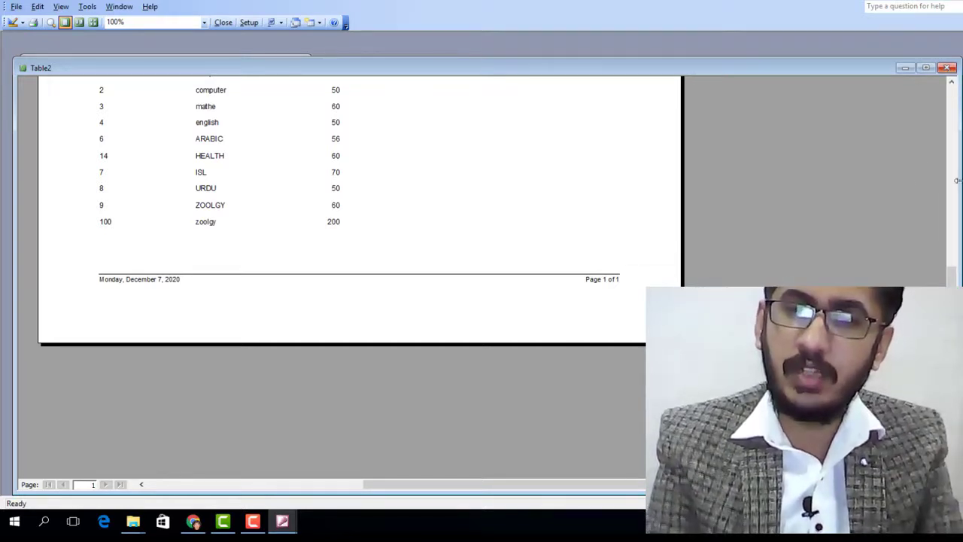
{"action": "left_click_drag", "start_coordinate": [954, 185], "coordinate": [390, 186]}
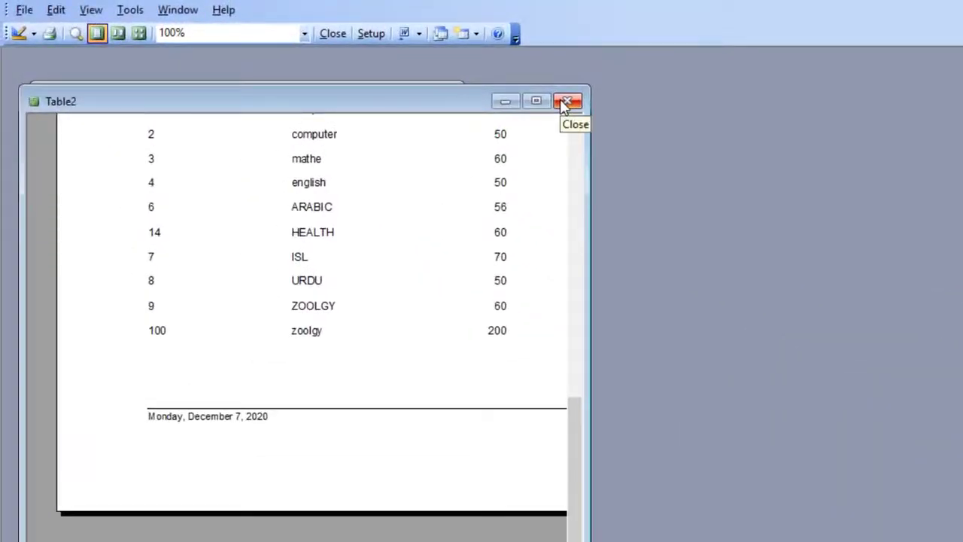
{"action": "left_click", "coordinate": [566, 102]}
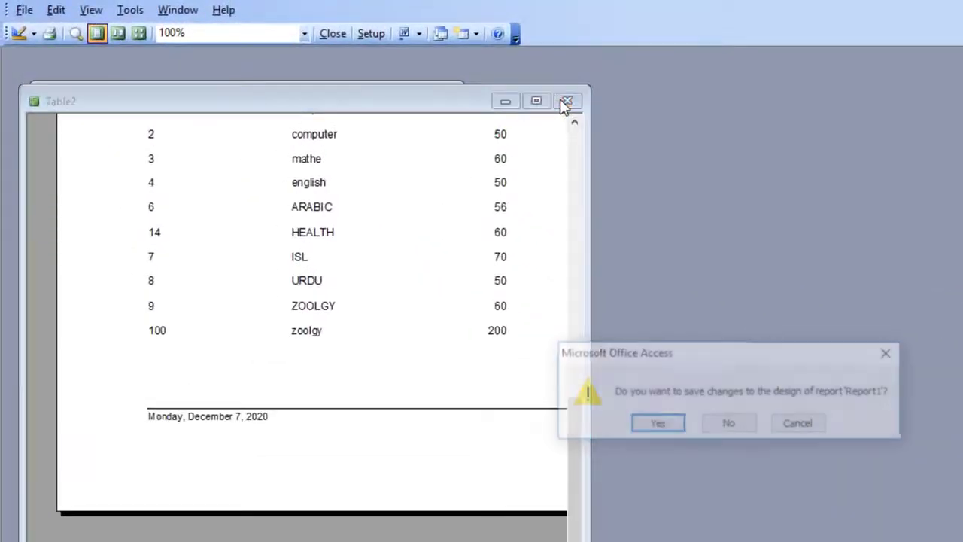
{"action": "left_click", "coordinate": [657, 425]}
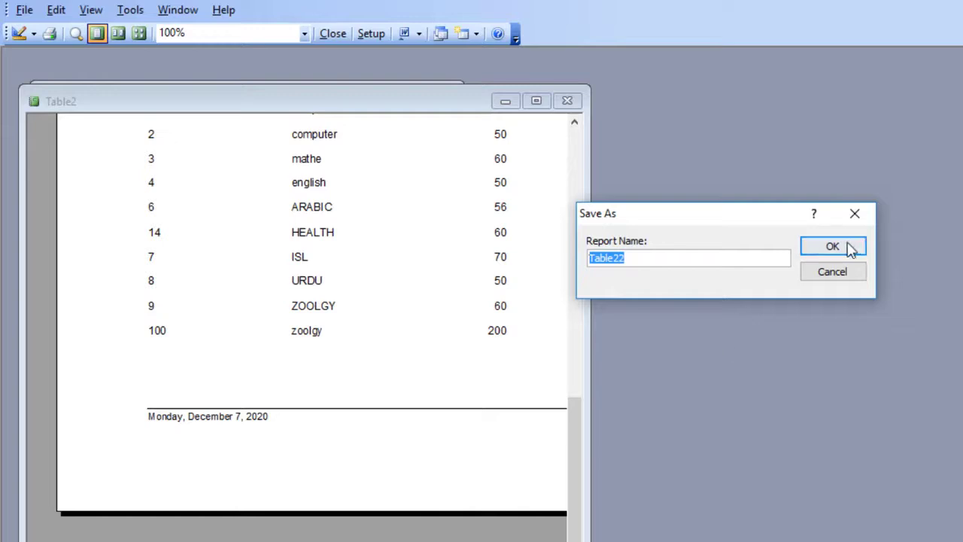
{"action": "left_click", "coordinate": [847, 248]}
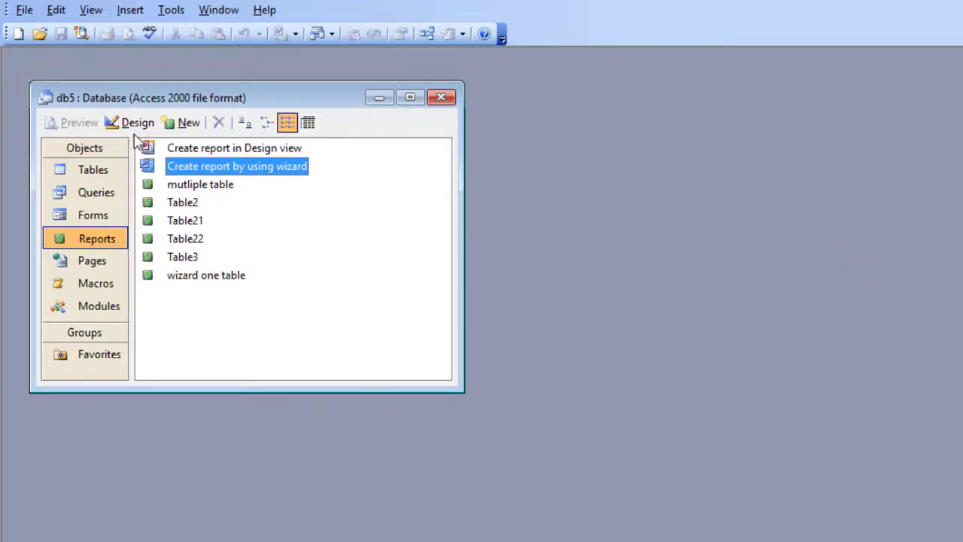
Start a new Chart Wizard report based on Table2
{"action": "left_click", "coordinate": [181, 134]}
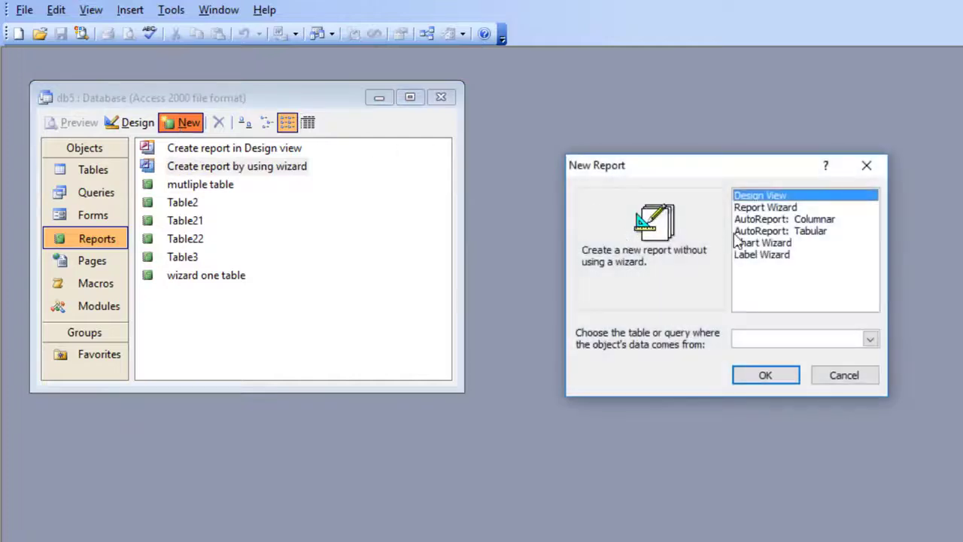
{"action": "left_click", "coordinate": [747, 243]}
{"action": "left_click", "coordinate": [870, 338]}
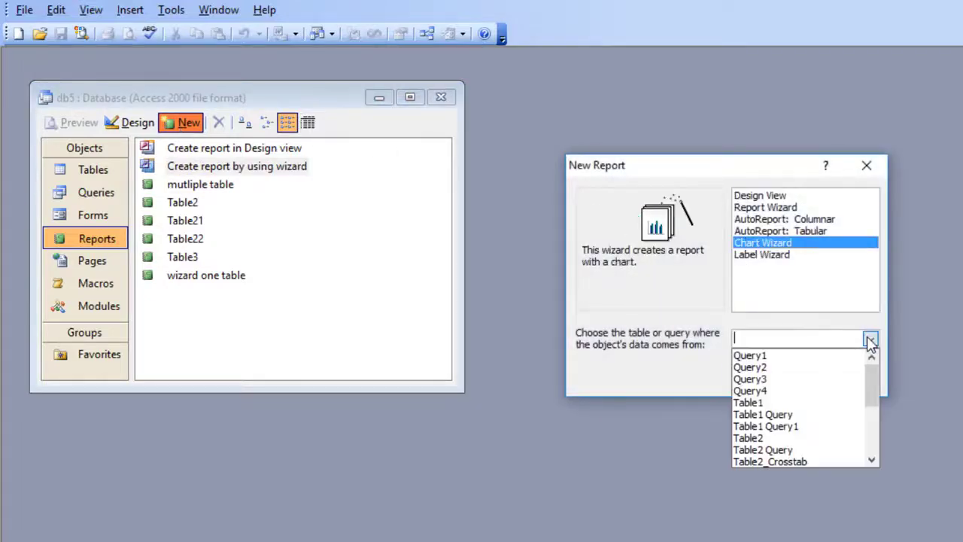
{"action": "left_click", "coordinate": [788, 439]}
{"action": "left_click", "coordinate": [767, 376]}
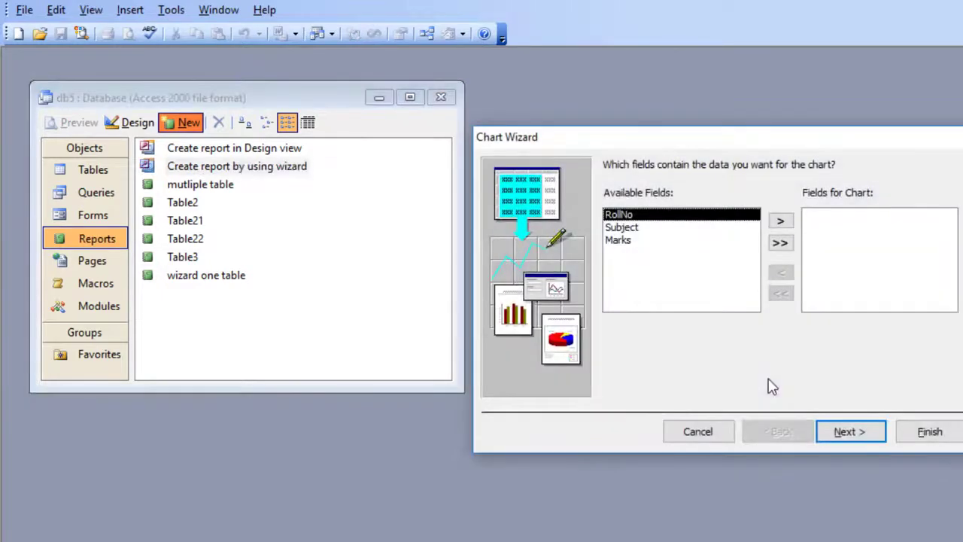
Add the RollNo, Subject and Marks fields to the chart and choose the Pie Chart type
{"action": "left_click", "coordinate": [781, 221]}
{"action": "left_click", "coordinate": [781, 221]}
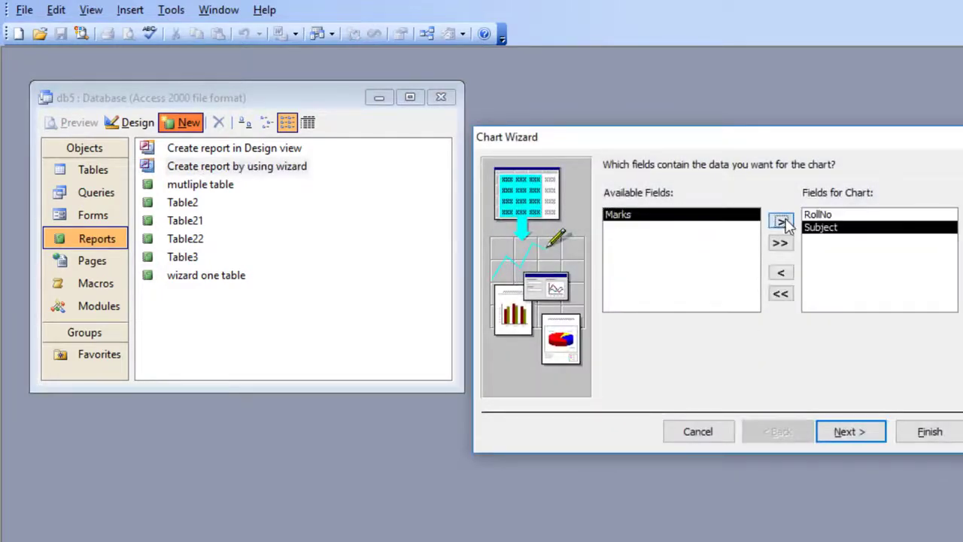
{"action": "left_click", "coordinate": [782, 221]}
{"action": "left_click", "coordinate": [845, 435]}
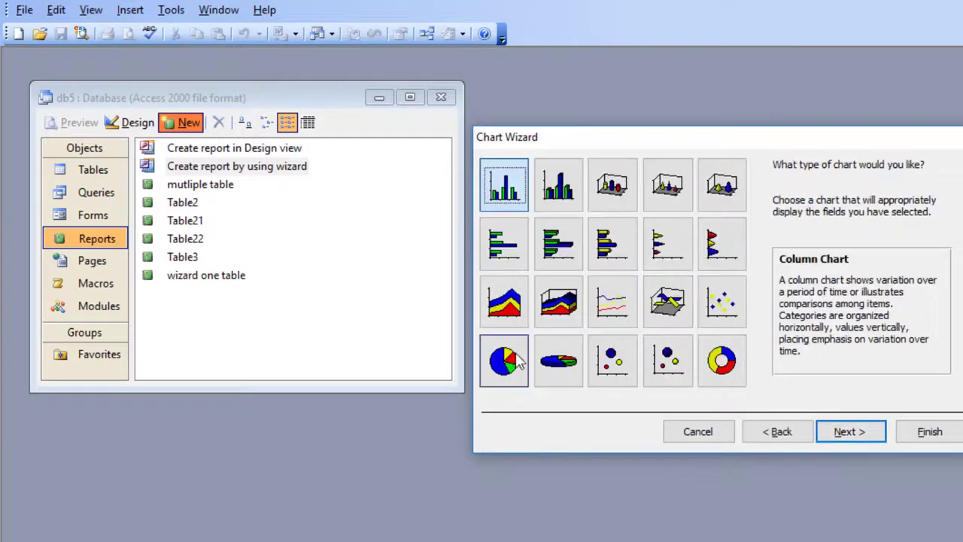
{"action": "left_click", "coordinate": [516, 364]}
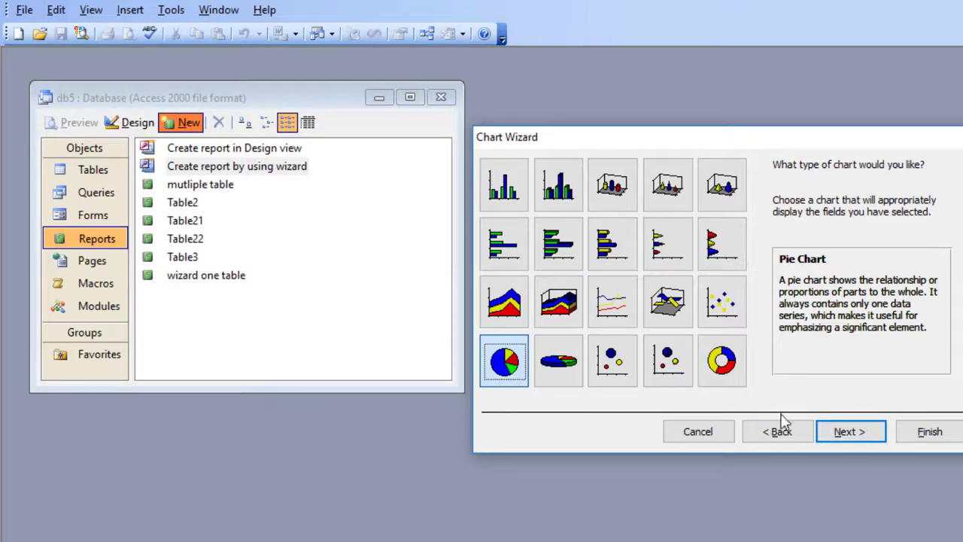
Finish the pie chart with the default field layout, the title Table2 and a displayed legend, opening the report with the chart
{"action": "left_click", "coordinate": [837, 432]}
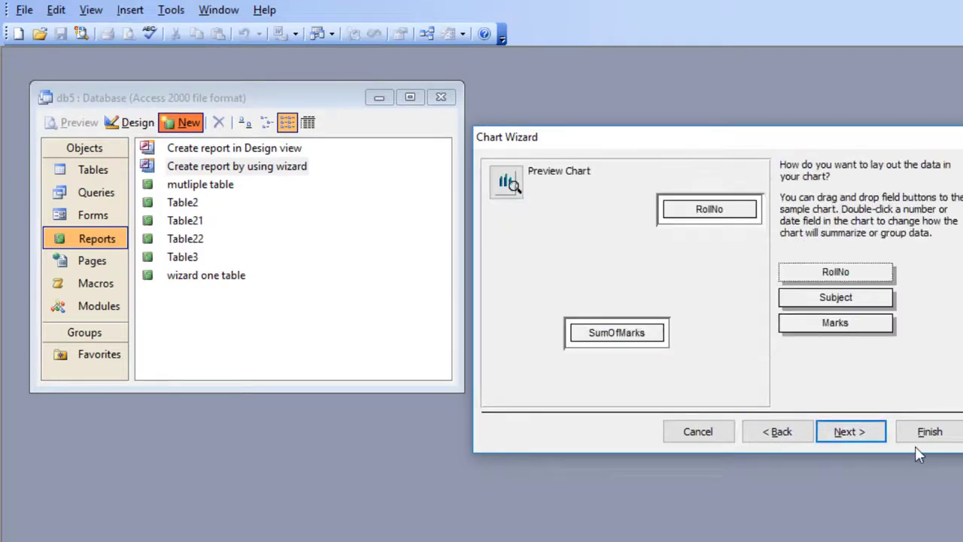
{"action": "left_click", "coordinate": [850, 435]}
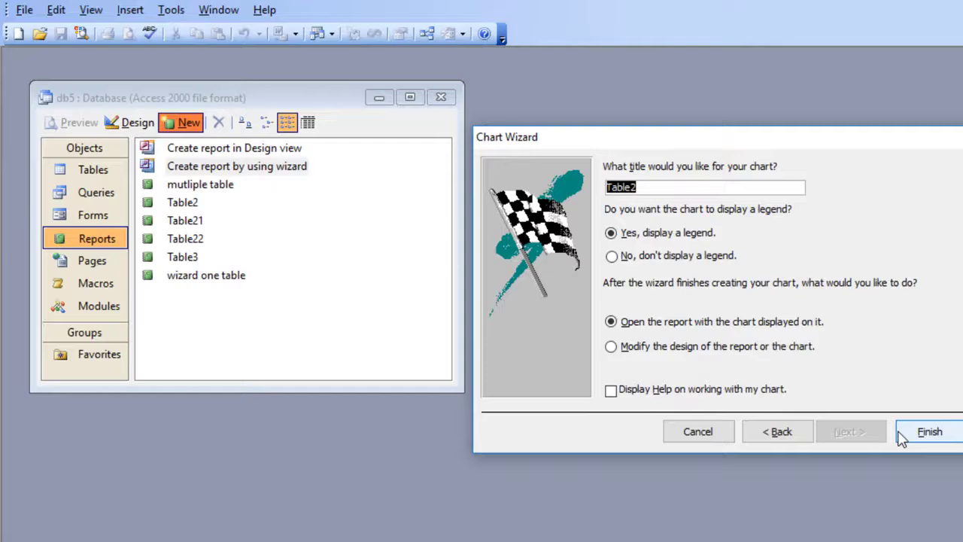
{"action": "left_click", "coordinate": [897, 432]}
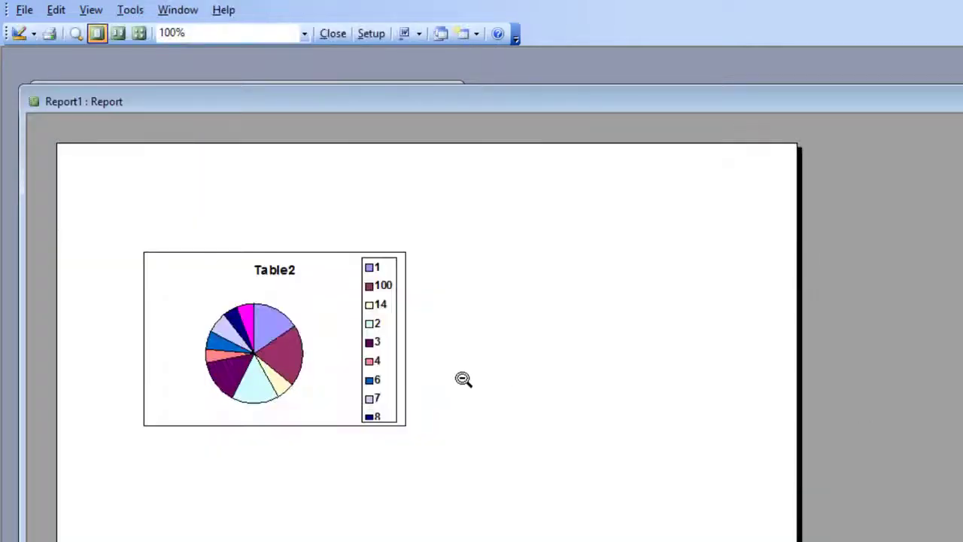
Look over the pie chart report at different zoom levels, and close it with the report saved as Report1
{"action": "left_click", "coordinate": [285, 360]}
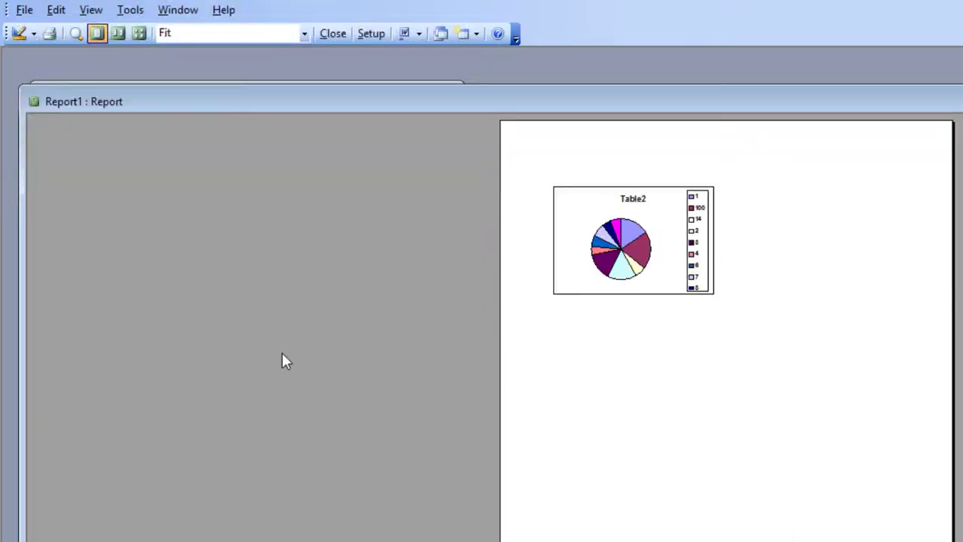
{"action": "left_click", "coordinate": [654, 335]}
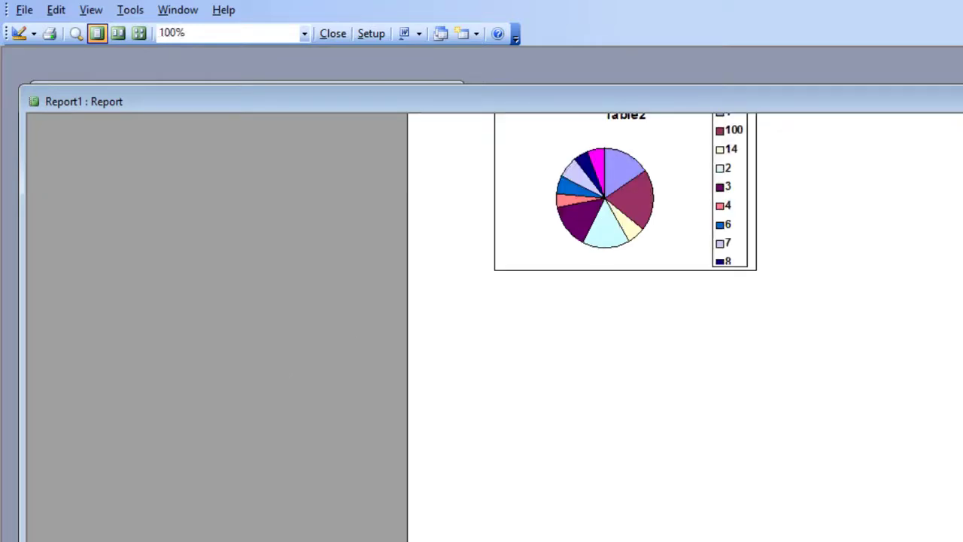
{"action": "scroll", "coordinate": [494, 328], "scroll_direction": "left", "scroll_amount": 4}
{"action": "scroll", "coordinate": [495, 327], "scroll_direction": "right", "scroll_amount": 7}
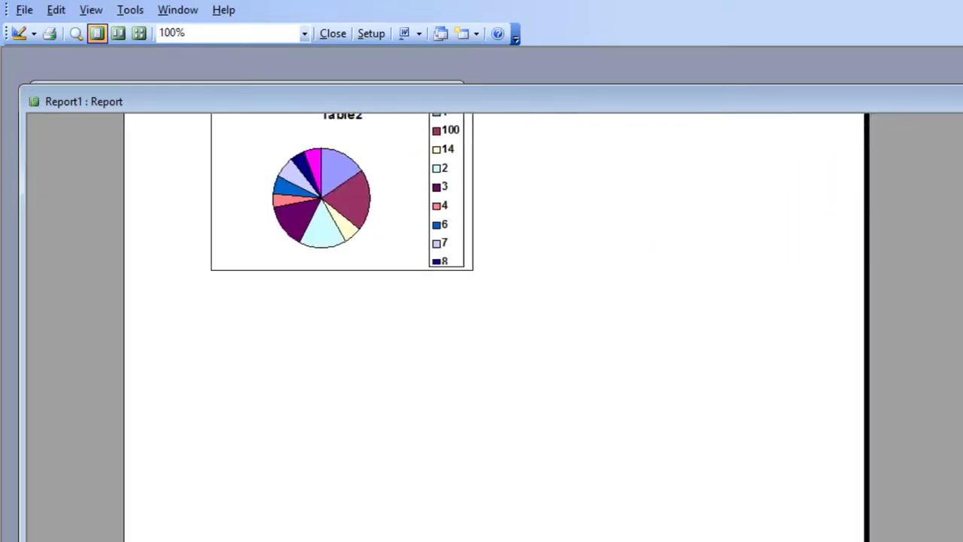
{"action": "scroll", "coordinate": [495, 328], "scroll_direction": "up", "scroll_amount": 3}
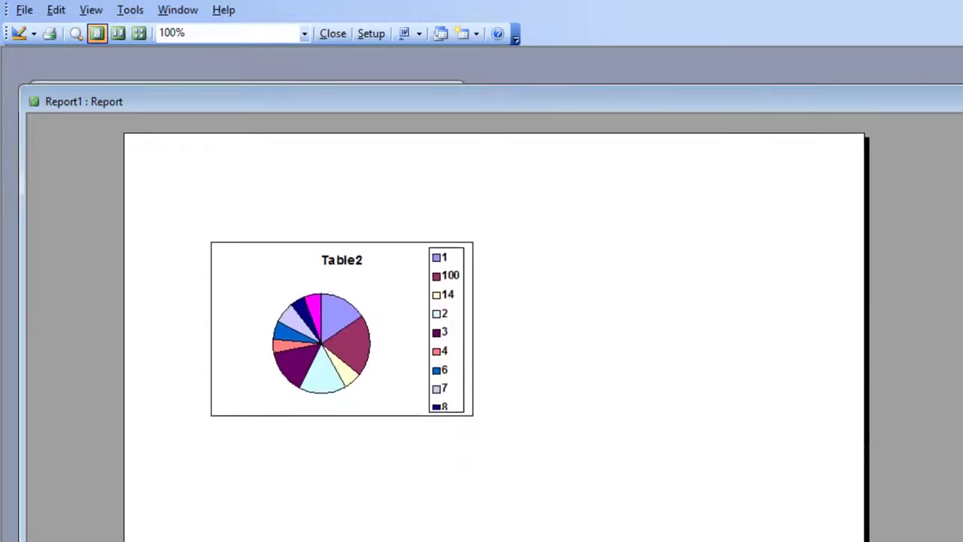
{"action": "key", "text": "ctrl+w"}
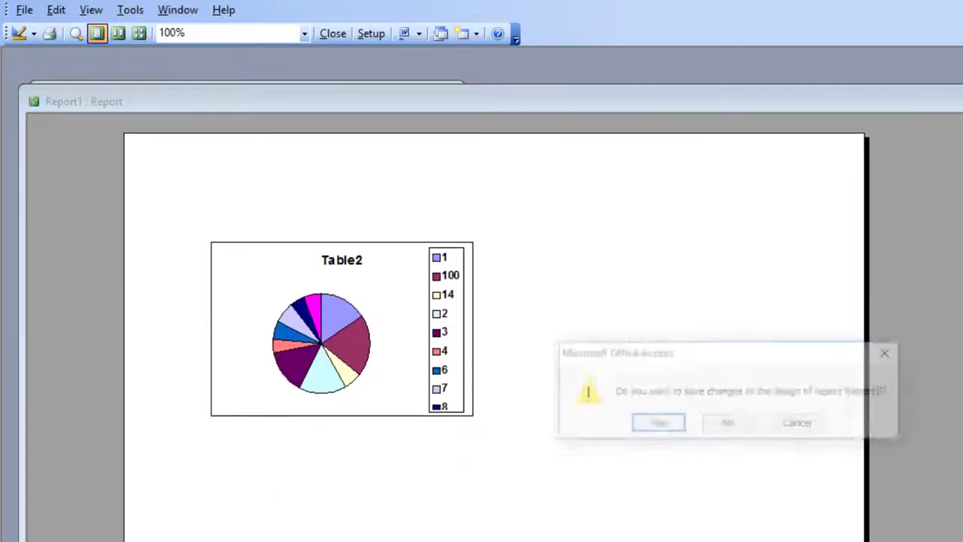
{"action": "left_click", "coordinate": [651, 425]}
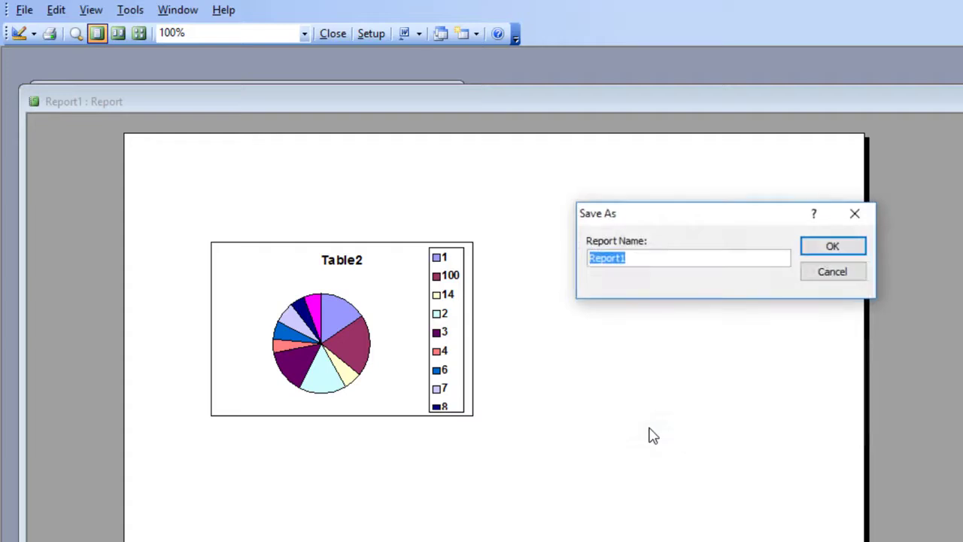
{"action": "left_click", "coordinate": [826, 251]}
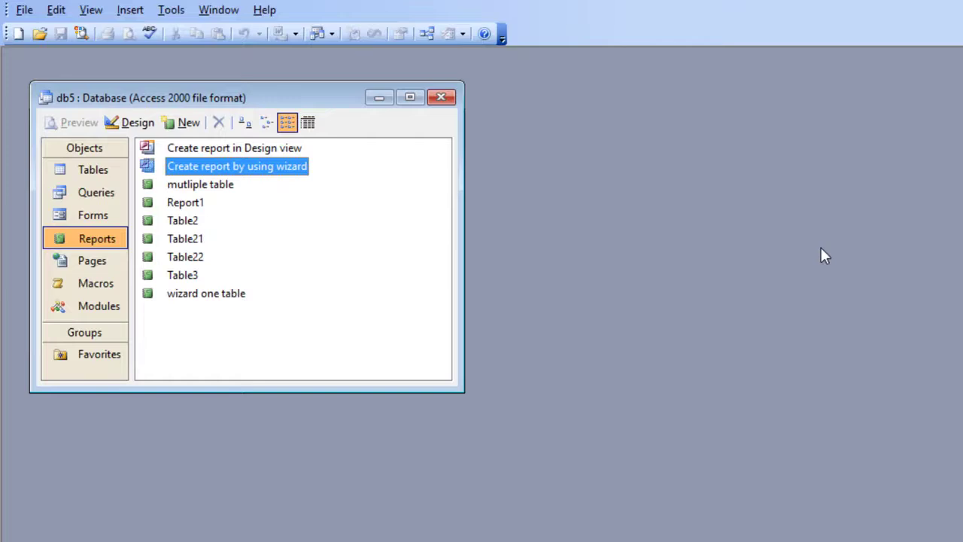
Open the saved Report1 report and try to print it with Microsoft Print to PDF, cancelling the output file selection
{"action": "left_click", "coordinate": [194, 203]}
{"action": "double_click", "coordinate": [194, 202]}
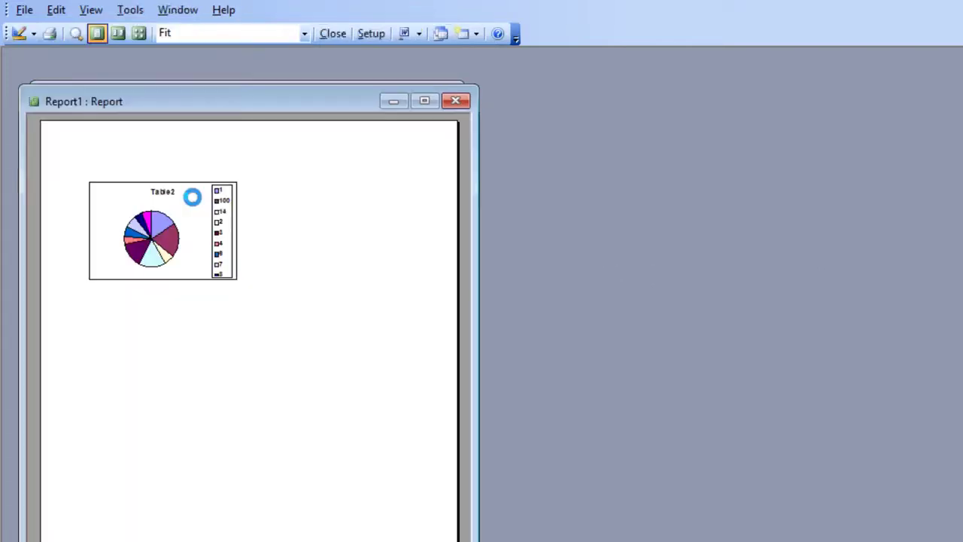
{"action": "left_click", "coordinate": [43, 36]}
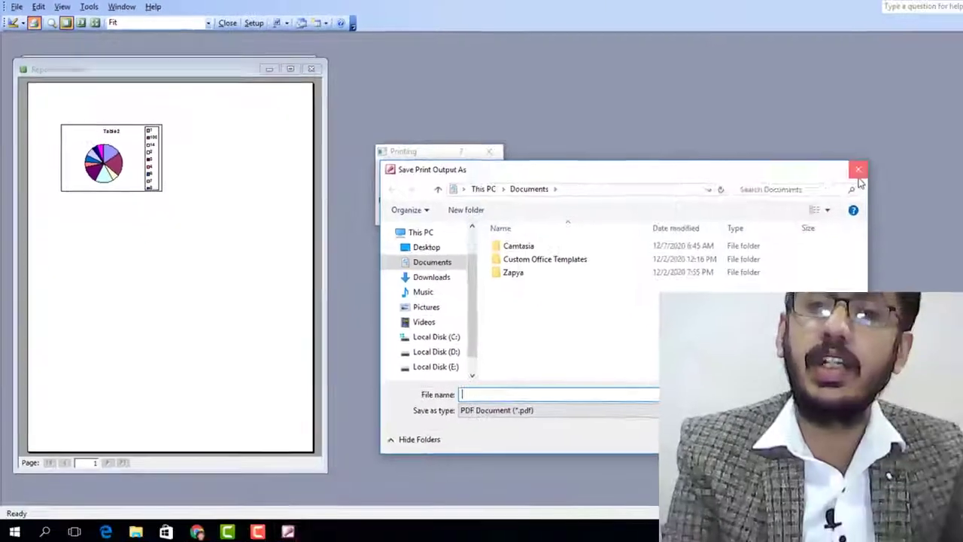
{"action": "left_click", "coordinate": [856, 173]}
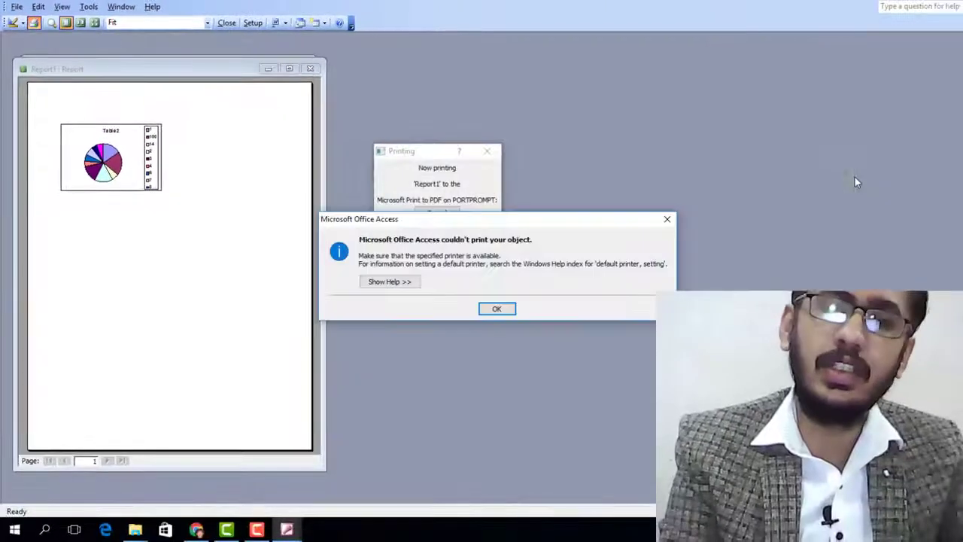
{"action": "left_click", "coordinate": [498, 309]}
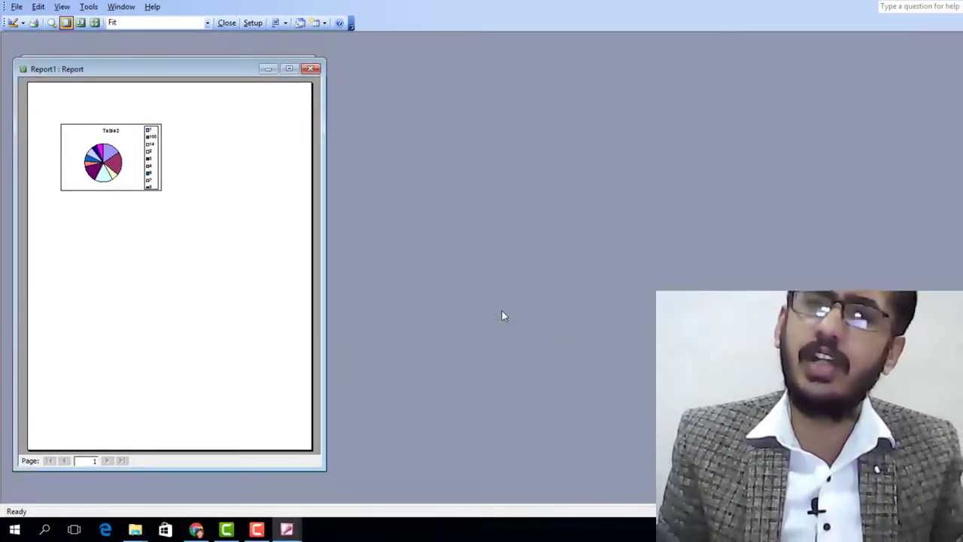